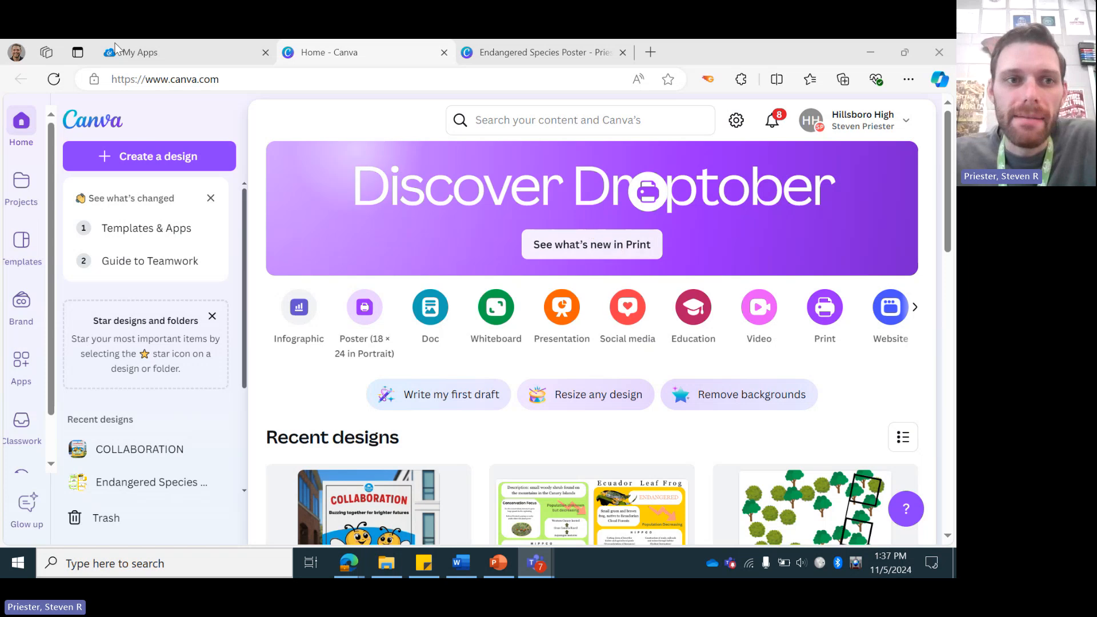
Open Canva from the LaunchPad apps and create a blank Infographic design.
{"action": "left_click", "coordinate": [182, 52]}
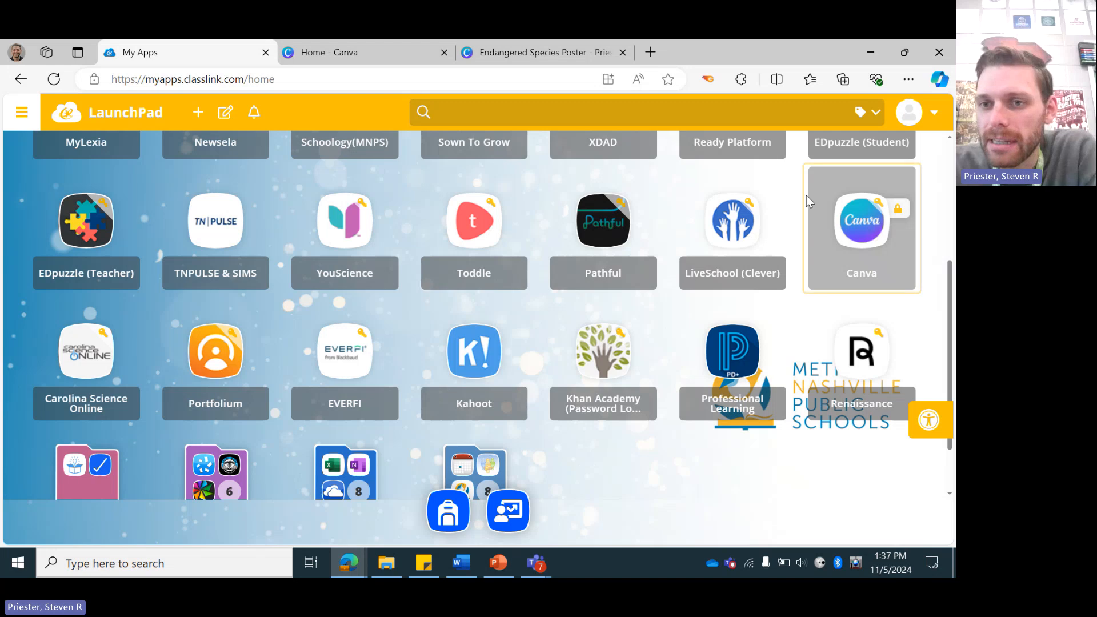
{"action": "left_click", "coordinate": [869, 229]}
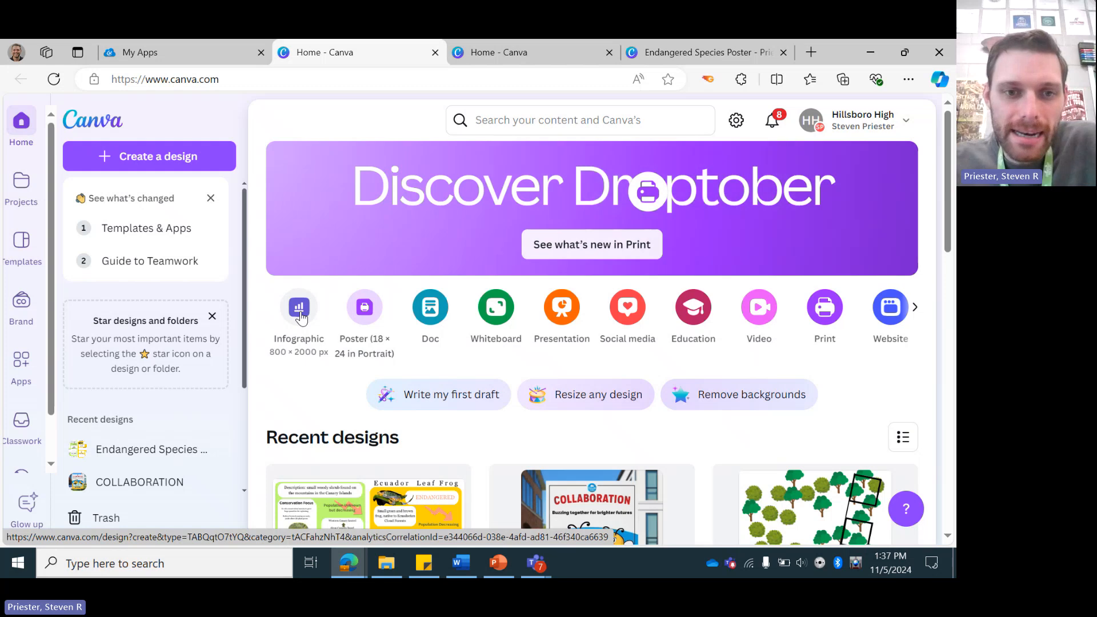
{"action": "left_click", "coordinate": [300, 313]}
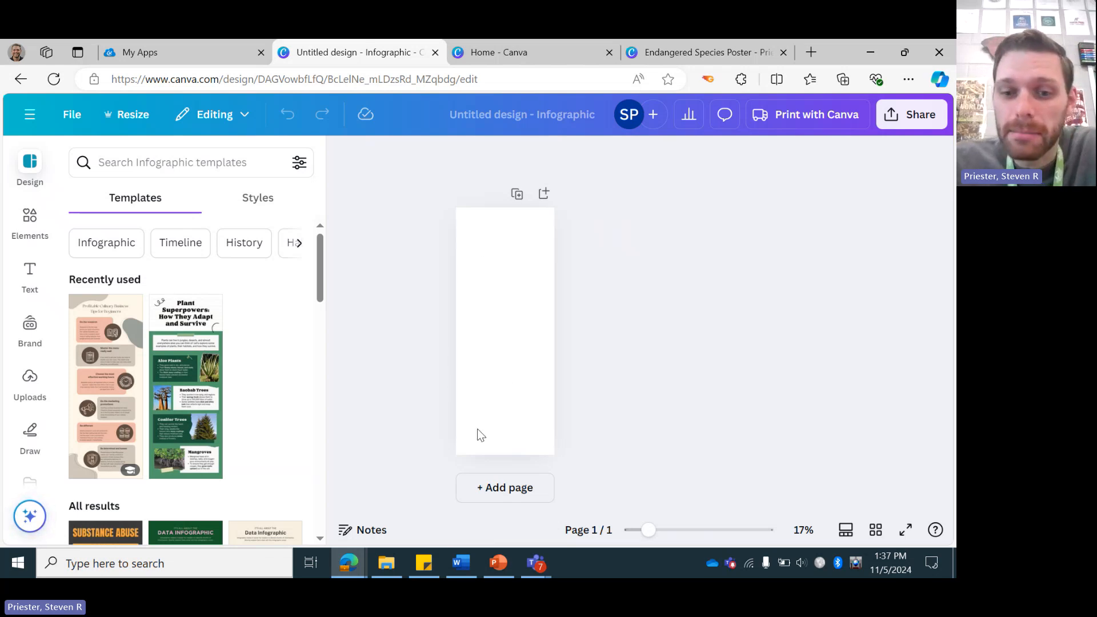
Make a copy of the blank design resized to a custom 17 x 11 in and open that copy.
{"action": "left_click", "coordinate": [136, 116]}
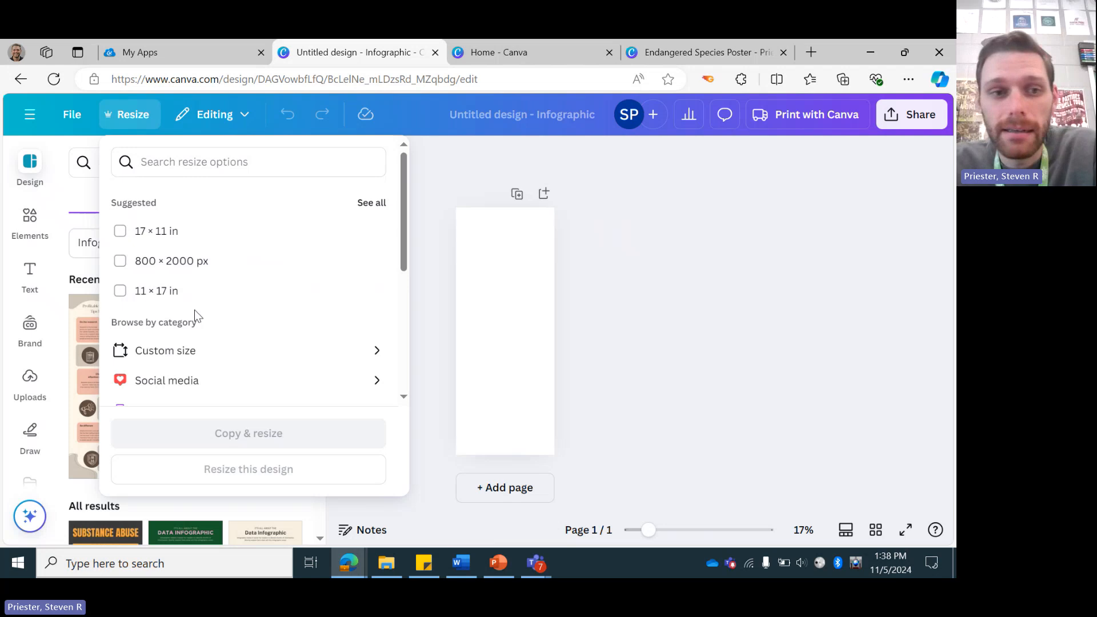
{"action": "left_click", "coordinate": [152, 368]}
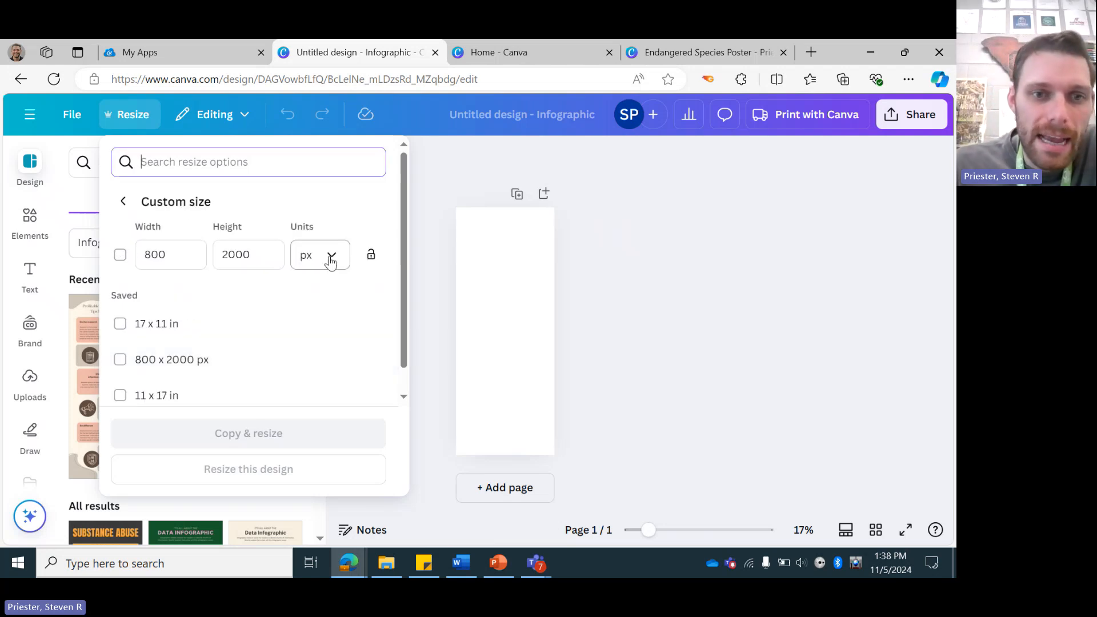
{"action": "left_click", "coordinate": [330, 261]}
{"action": "left_click", "coordinate": [340, 327]}
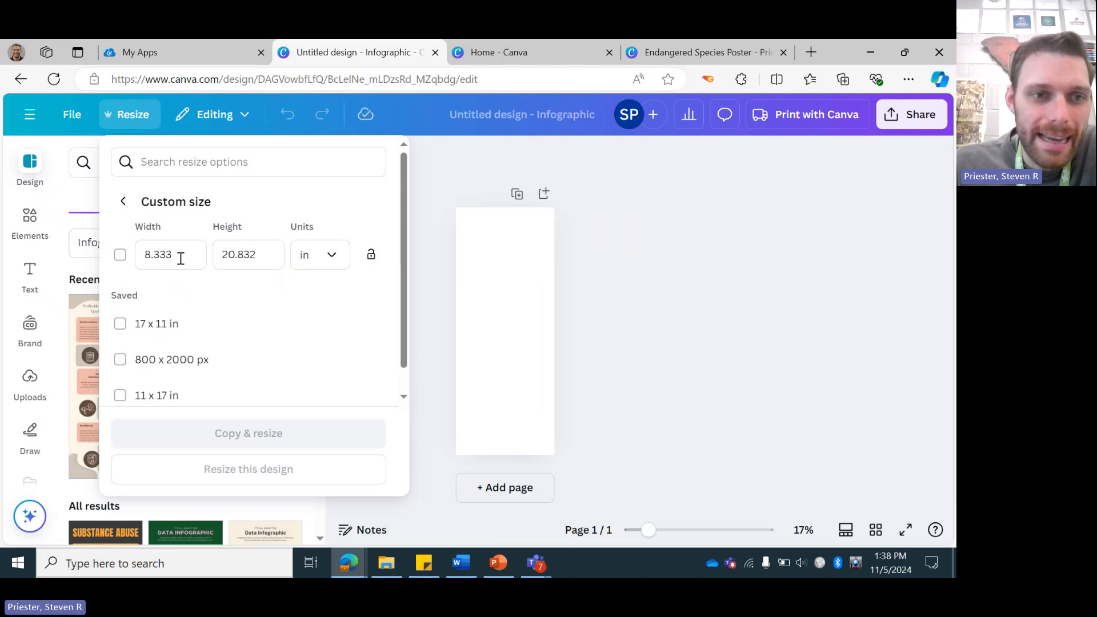
{"action": "left_click_drag", "start_coordinate": [178, 254], "coordinate": [142, 255]}
{"action": "type", "text": "17"}
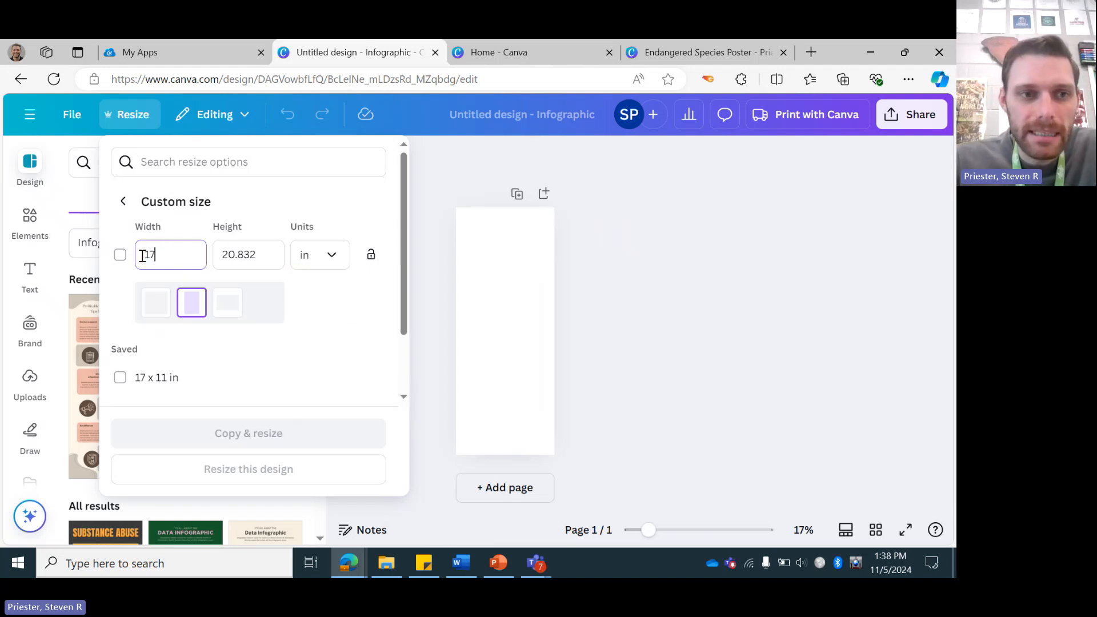
{"action": "left_click_drag", "start_coordinate": [274, 255], "coordinate": [214, 255]}
{"action": "type", "text": "11"}
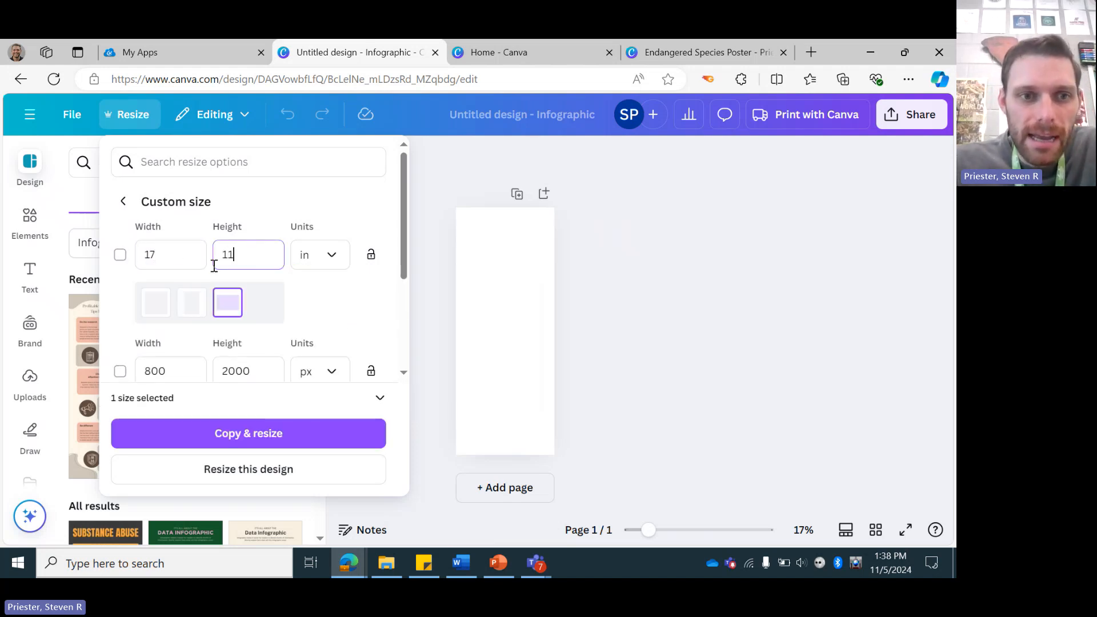
{"action": "left_click", "coordinate": [346, 311]}
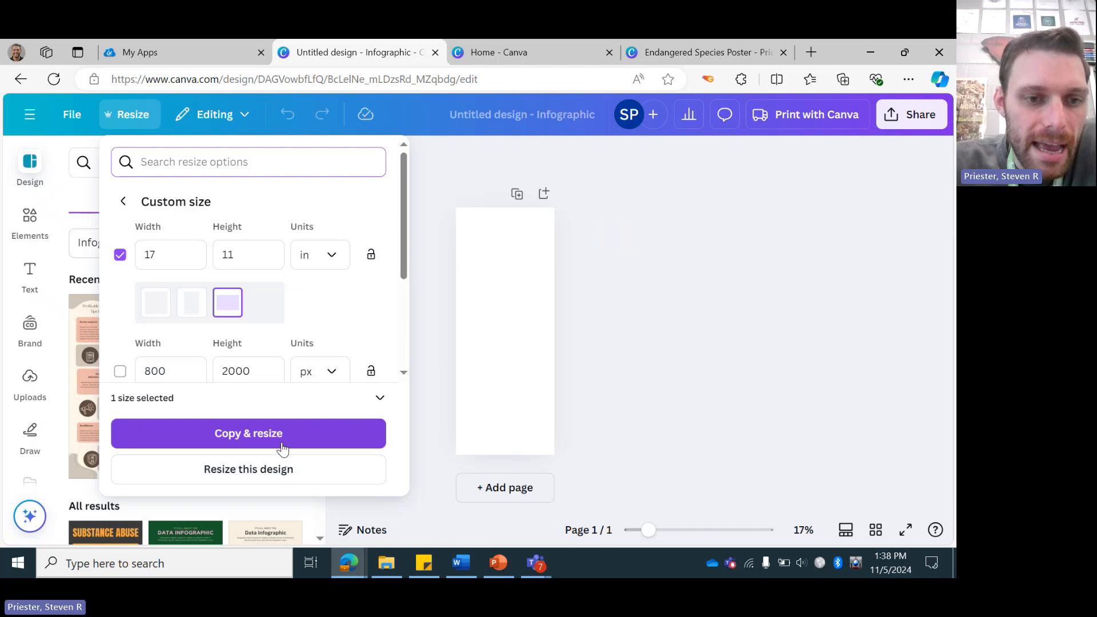
{"action": "left_click", "coordinate": [250, 433]}
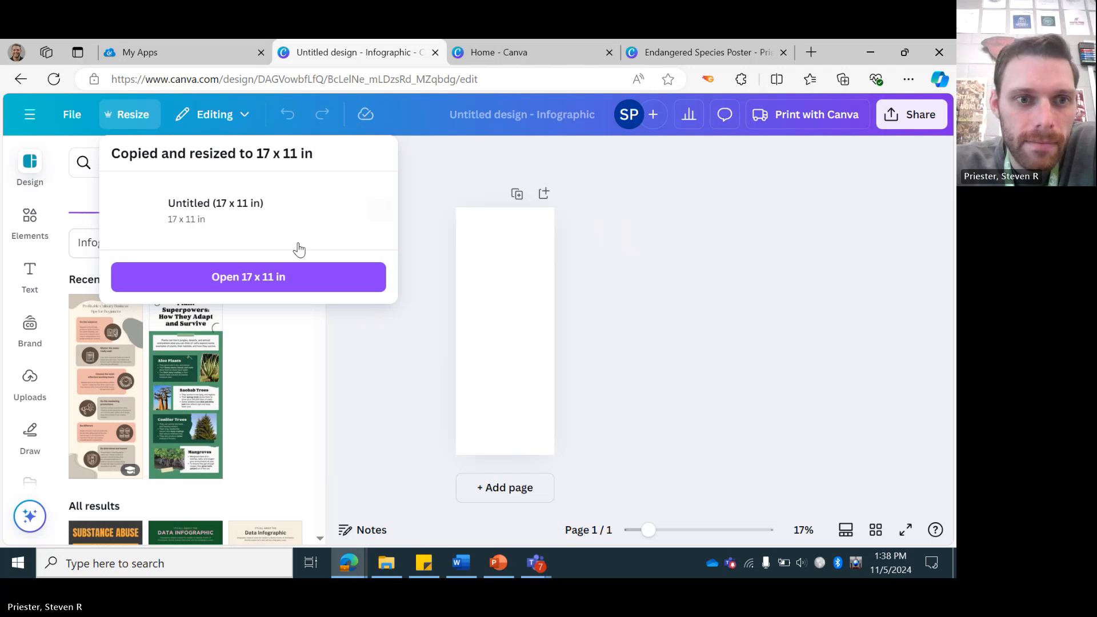
{"action": "left_click", "coordinate": [297, 277]}
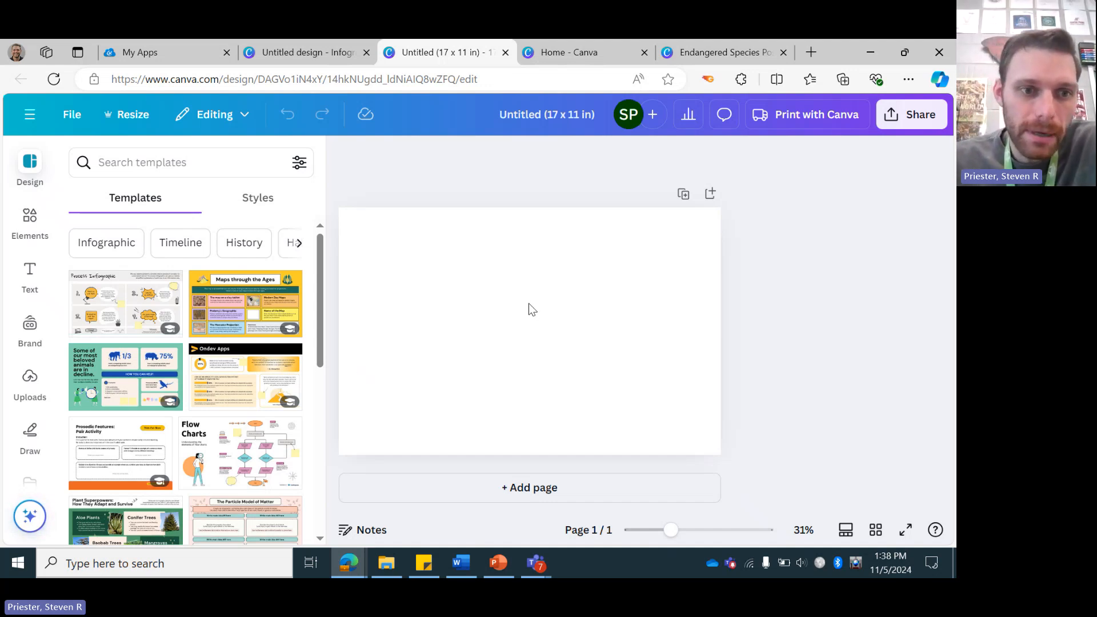
Review the finished Endangered Species Poster example and return to the blank 17 x 11 in design.
{"action": "left_click", "coordinate": [726, 51]}
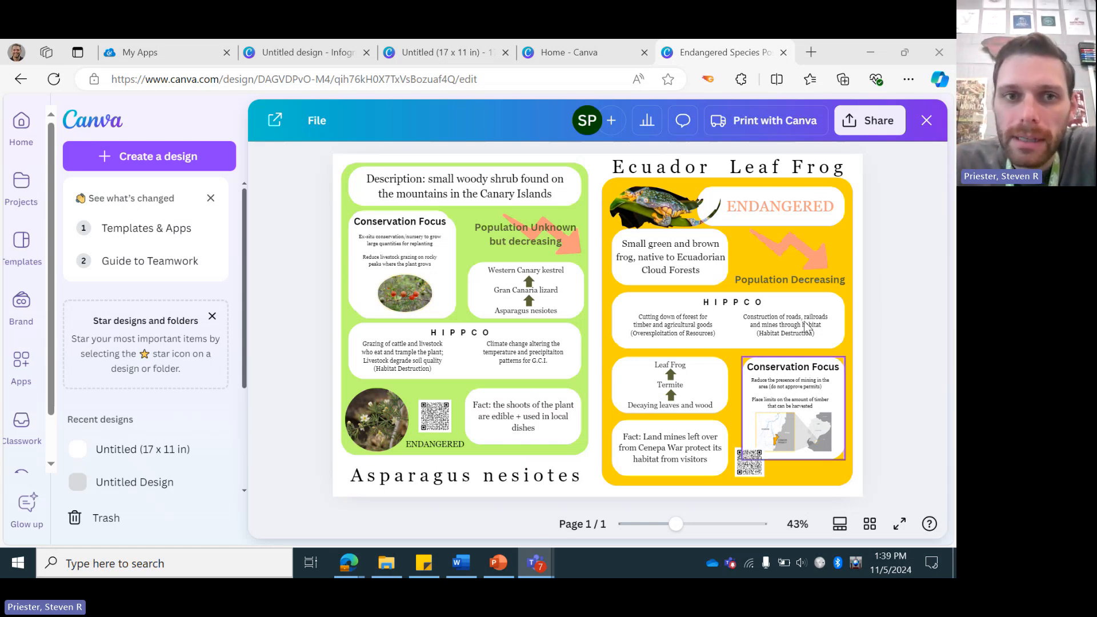
{"action": "left_click", "coordinate": [605, 60]}
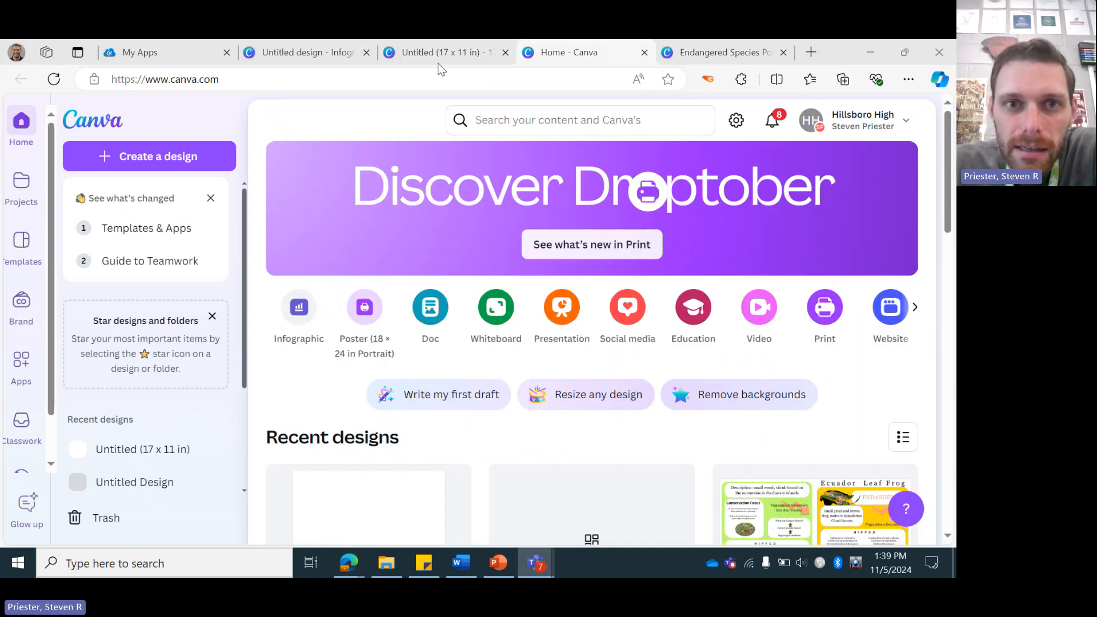
{"action": "left_click", "coordinate": [327, 57]}
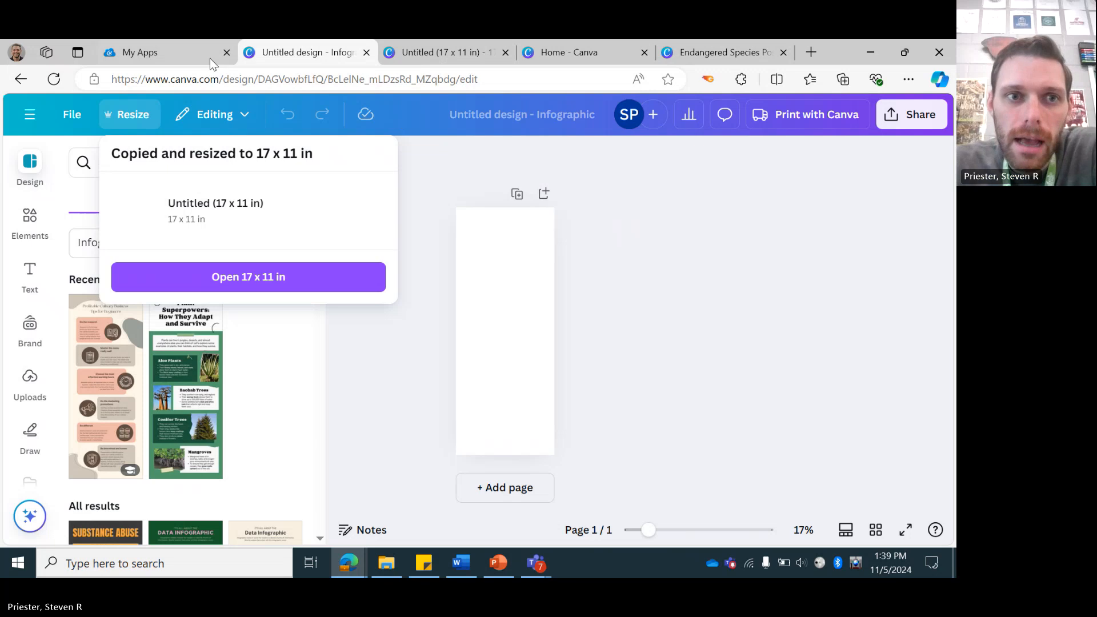
{"action": "mouse_move", "coordinate": [224, 60]}
{"action": "left_mouse_down"}
{"action": "mouse_move", "coordinate": [173, 118]}
{"action": "mouse_move", "coordinate": [3, 250]}
{"action": "left_mouse_up"}
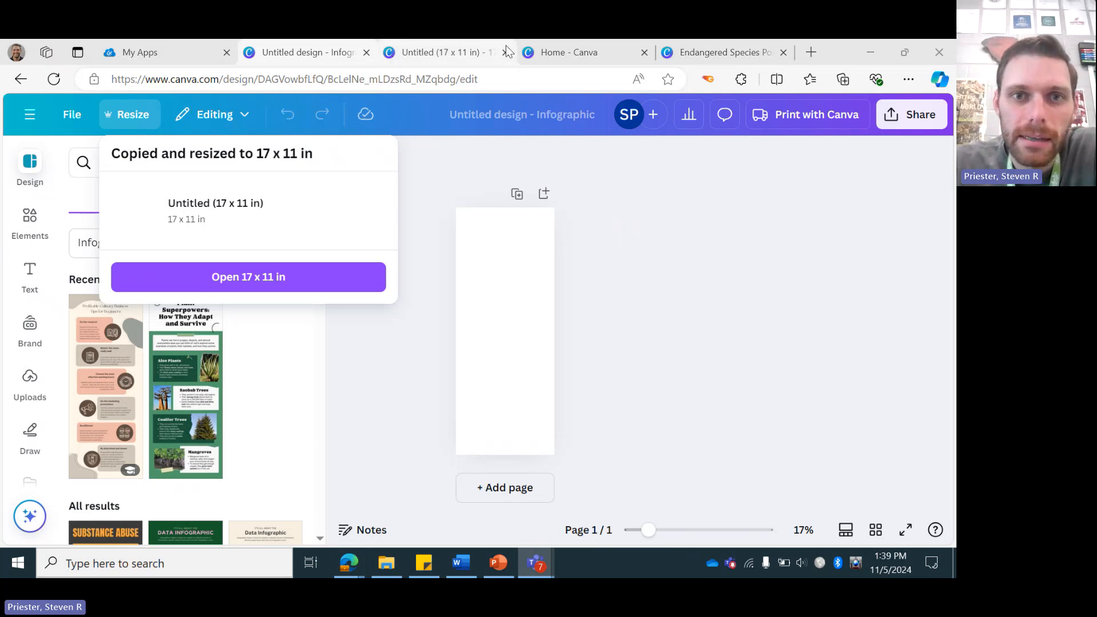
{"action": "left_click", "coordinate": [477, 55]}
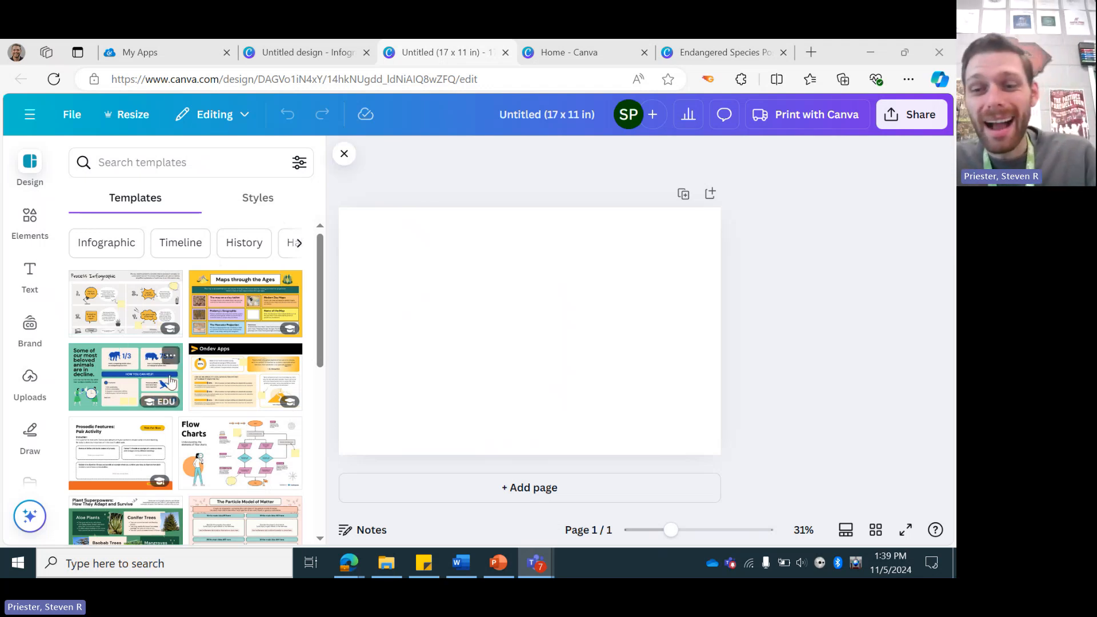
Add two rounded squares, stretching one over the page's left half and placing the other in the upper-right corner.
{"action": "left_click", "coordinate": [32, 220]}
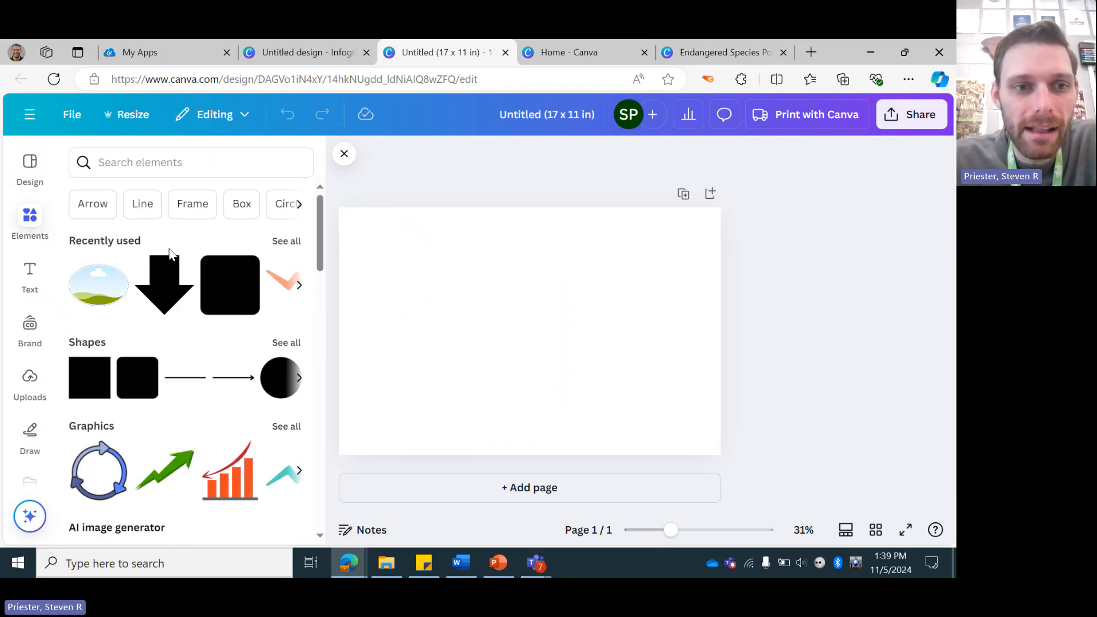
{"action": "left_click", "coordinate": [229, 294]}
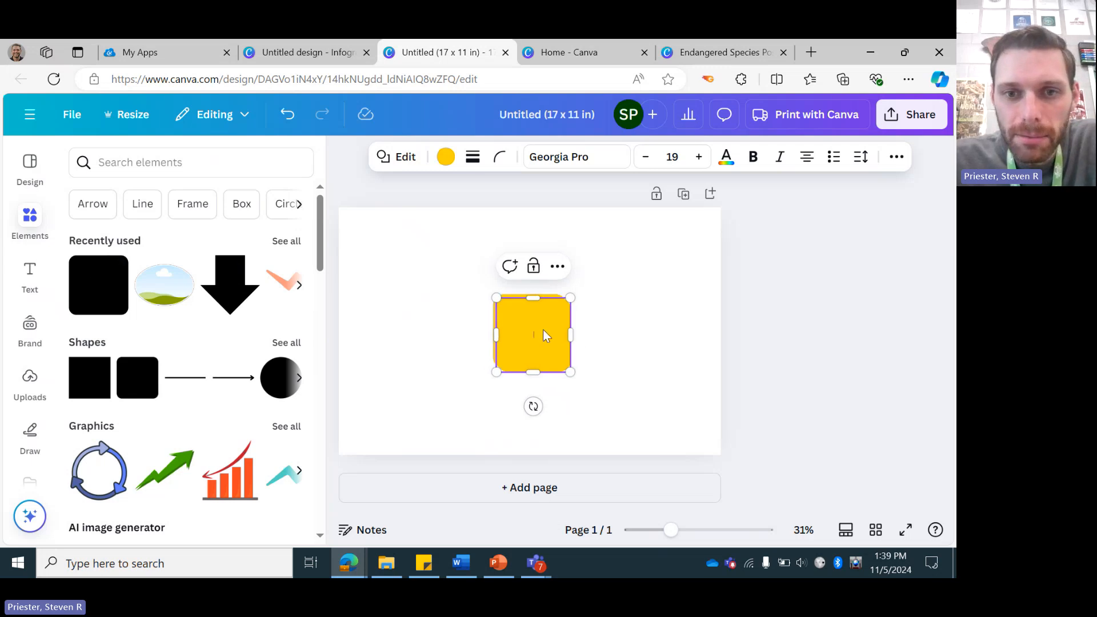
{"action": "left_click_drag", "start_coordinate": [547, 336], "coordinate": [687, 243]}
{"action": "left_click_drag", "start_coordinate": [548, 343], "coordinate": [522, 444]}
Enlarge the upper-right square to fill the page's right half, matching the left panel's height.
{"action": "left_click", "coordinate": [672, 287]}
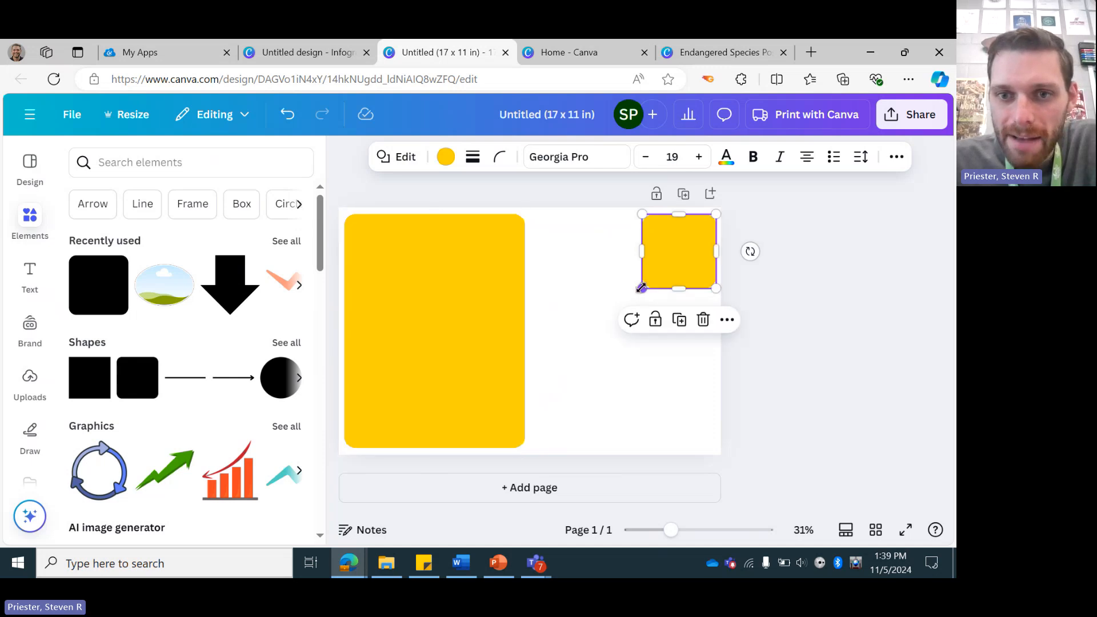
{"action": "left_click_drag", "start_coordinate": [643, 288], "coordinate": [535, 440]}
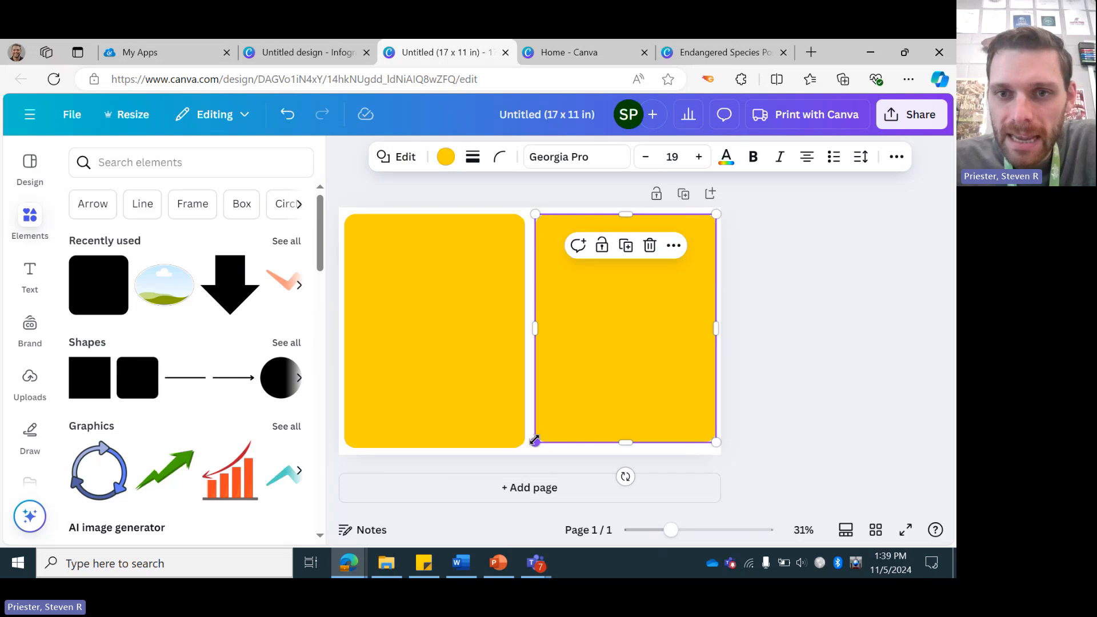
{"action": "left_click", "coordinate": [801, 334]}
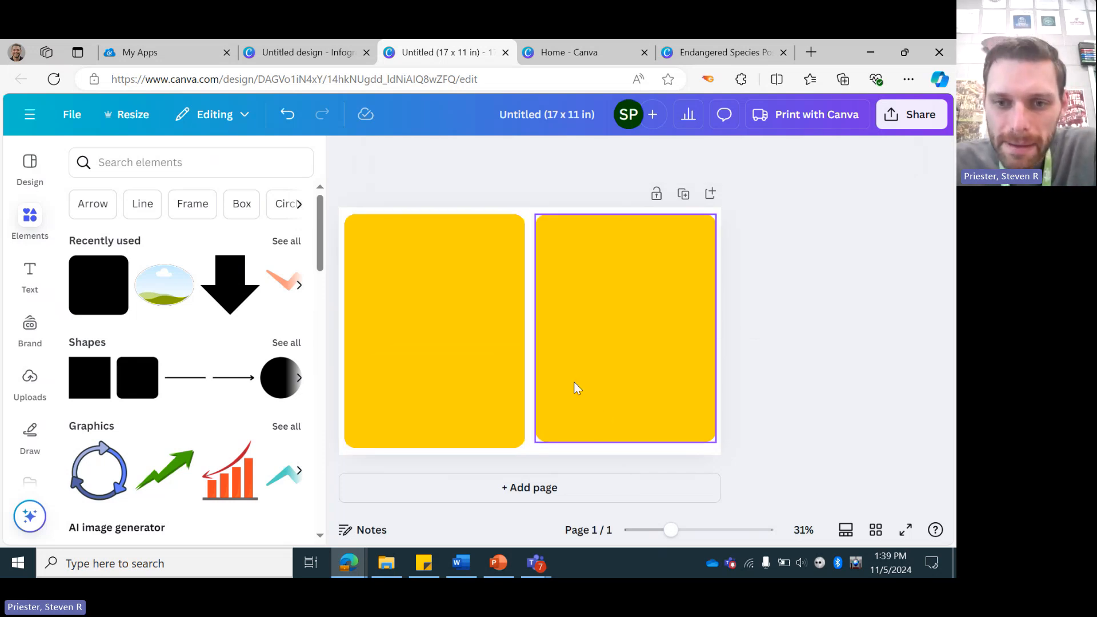
{"action": "left_click", "coordinate": [606, 419]}
{"action": "left_click_drag", "start_coordinate": [624, 442], "coordinate": [625, 448]}
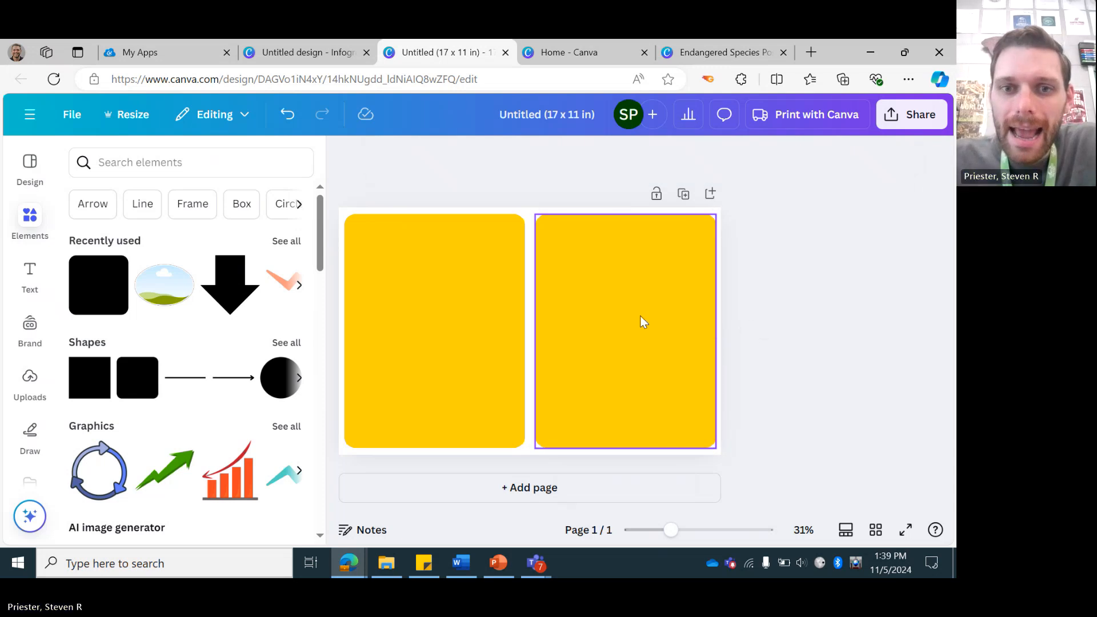
Recolor the right panel with the pink from the default solid colors.
{"action": "left_click", "coordinate": [446, 157]}
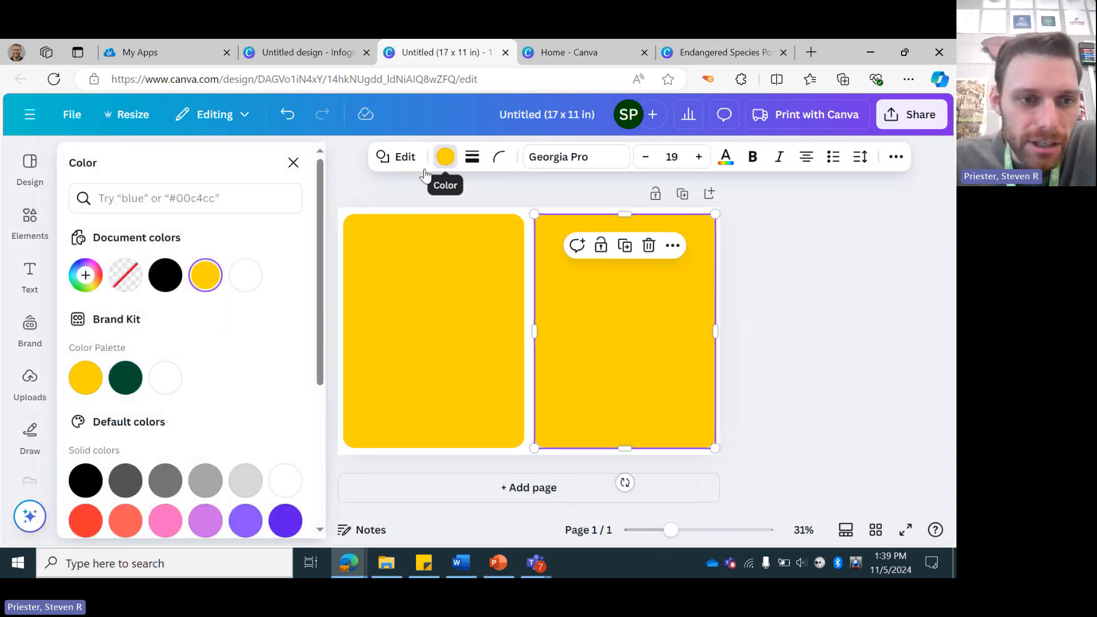
{"action": "scroll", "coordinate": [186, 491], "scroll_direction": "down", "scroll_amount": 3}
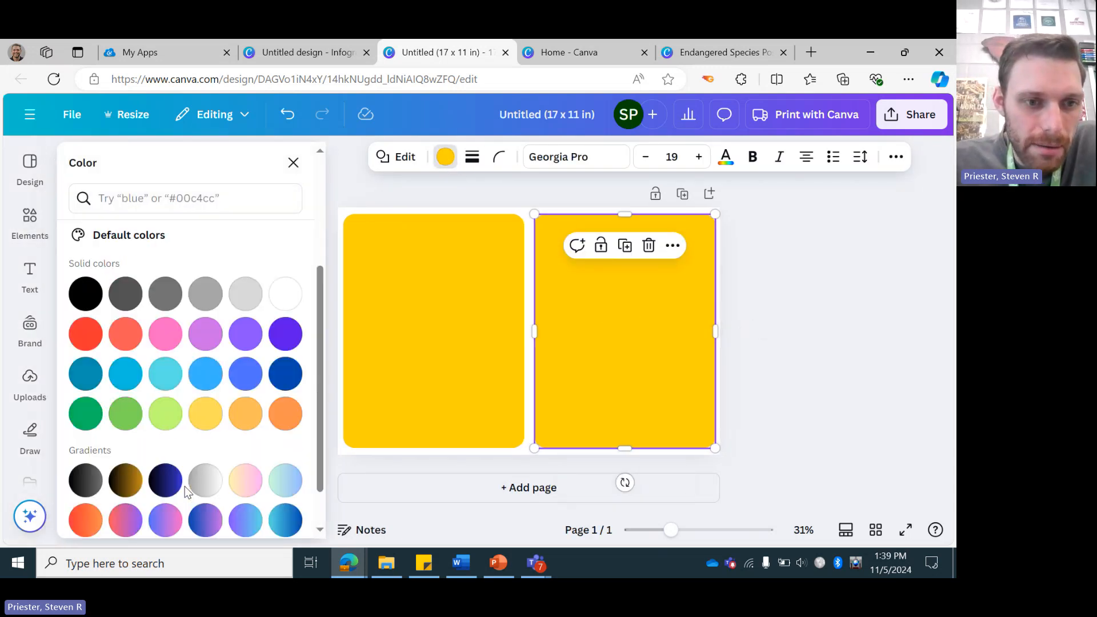
{"action": "left_click", "coordinate": [166, 333]}
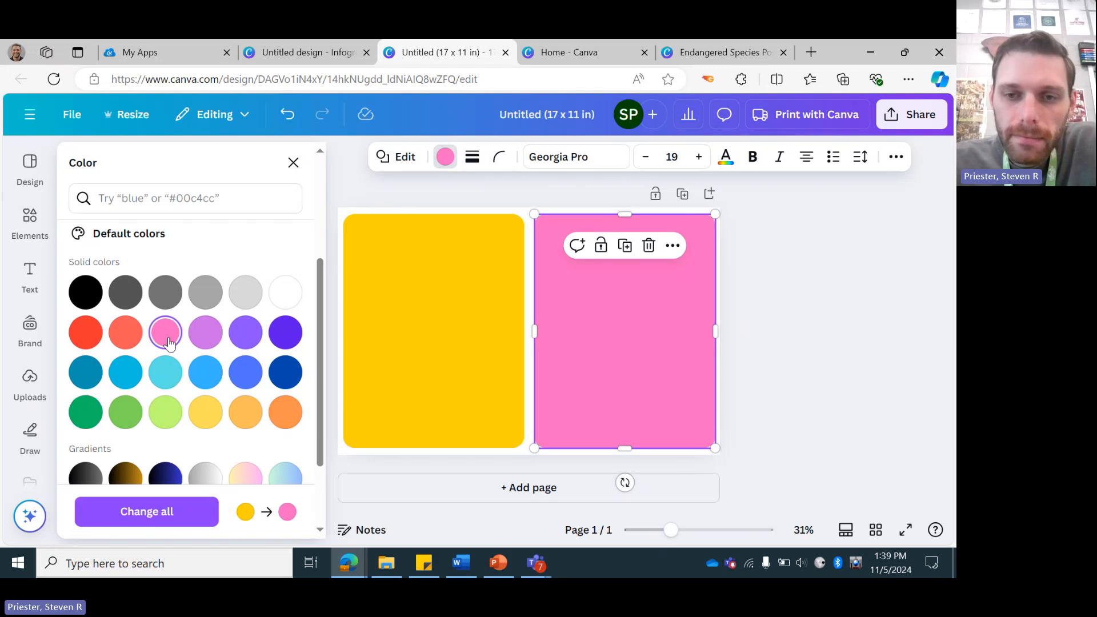
{"action": "left_click", "coordinate": [767, 300]}
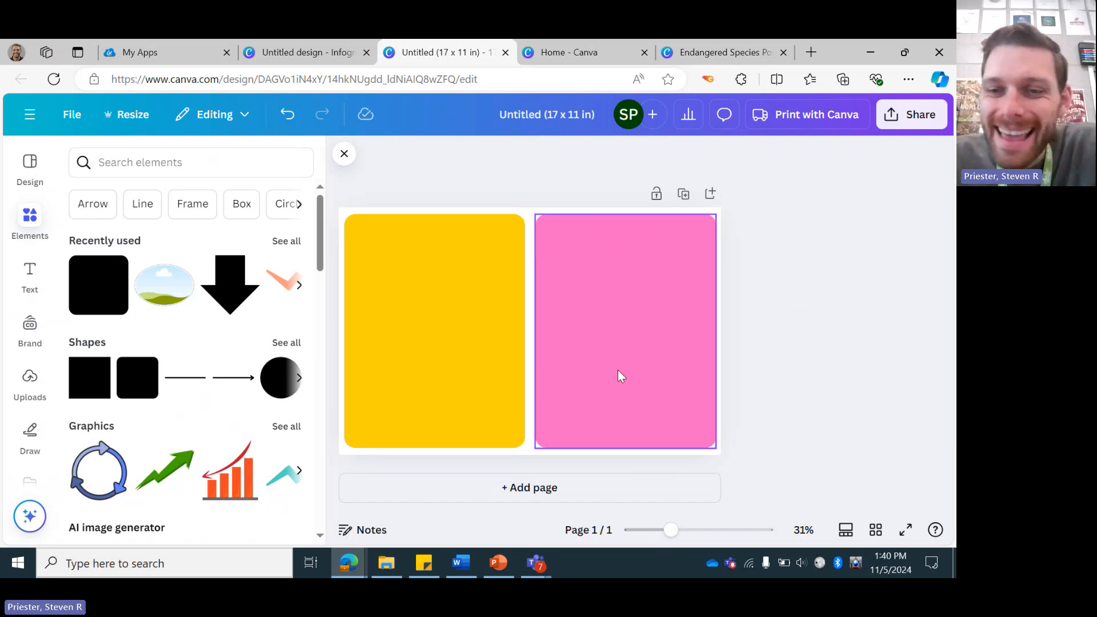
Using the example poster as reference, add a white rounded square and stretch it across the top of the yellow panel.
{"action": "left_click", "coordinate": [726, 56]}
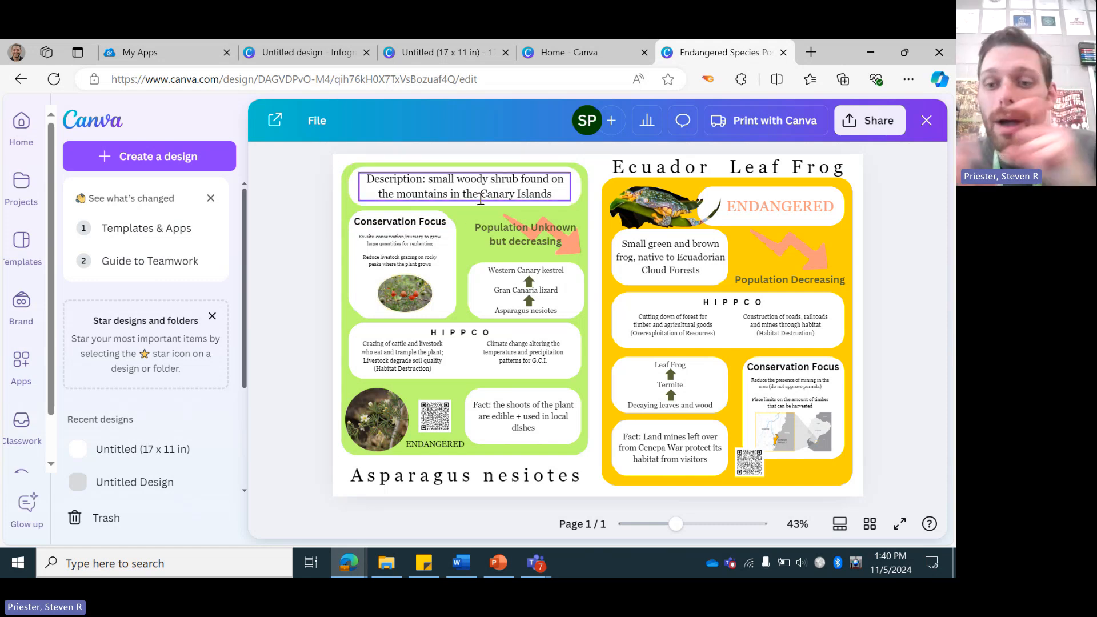
{"action": "left_click", "coordinate": [424, 58]}
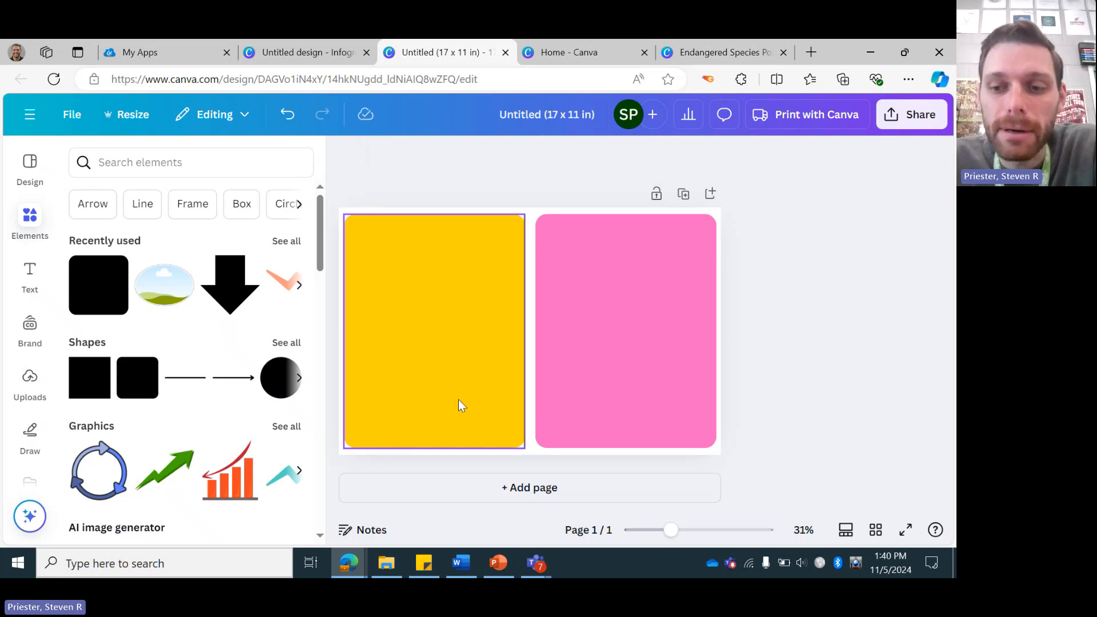
{"action": "left_click", "coordinate": [93, 301]}
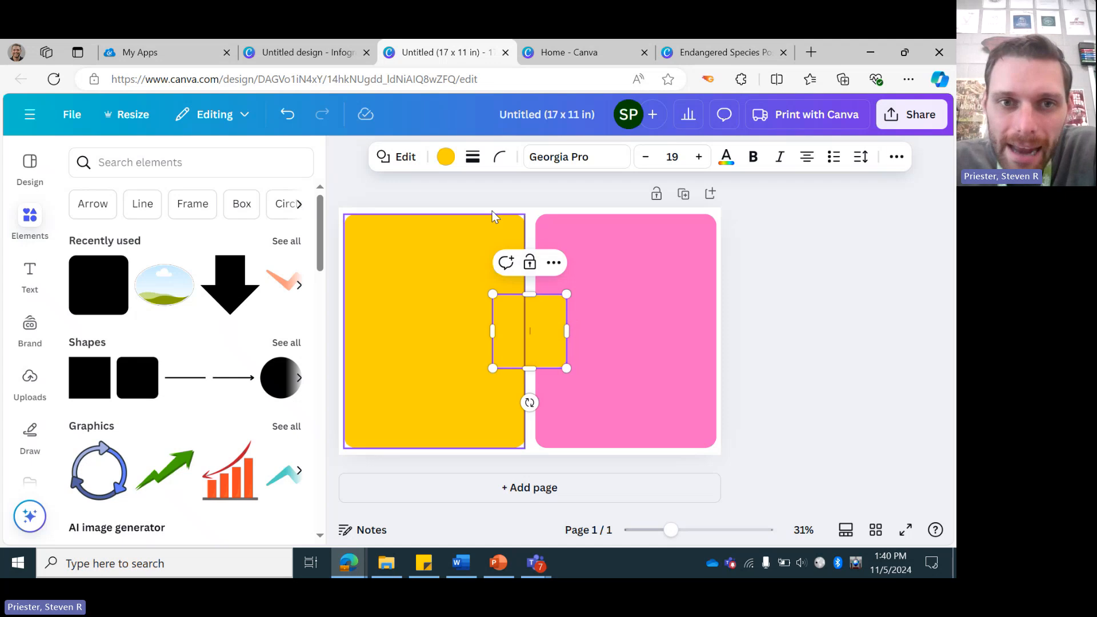
{"action": "left_click", "coordinate": [449, 163]}
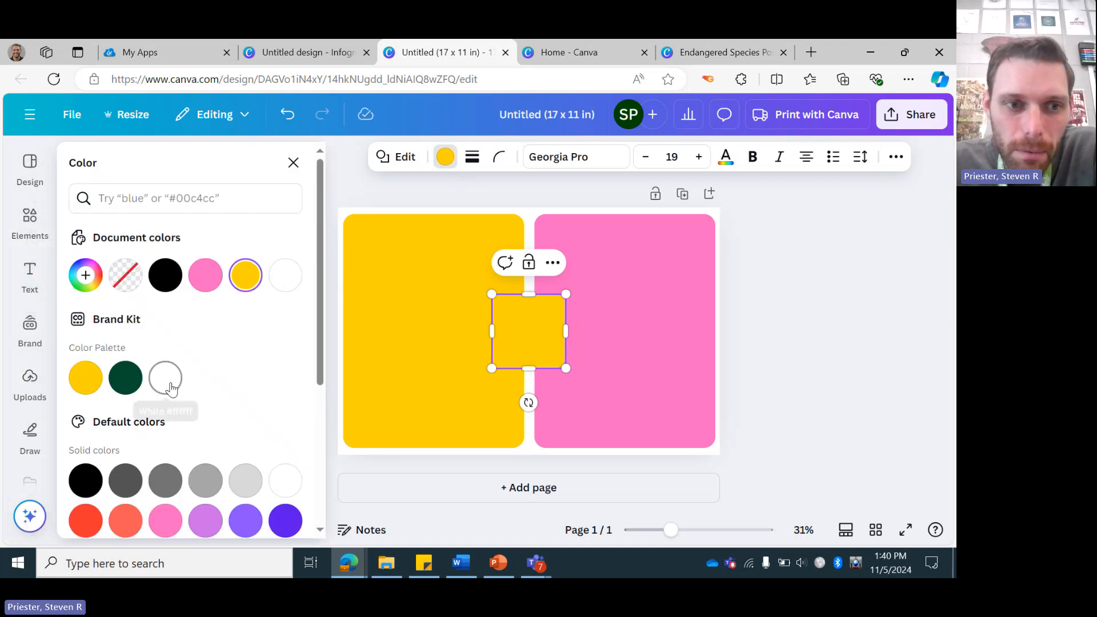
{"action": "left_click", "coordinate": [171, 388]}
{"action": "left_click_drag", "start_coordinate": [543, 334], "coordinate": [516, 260]}
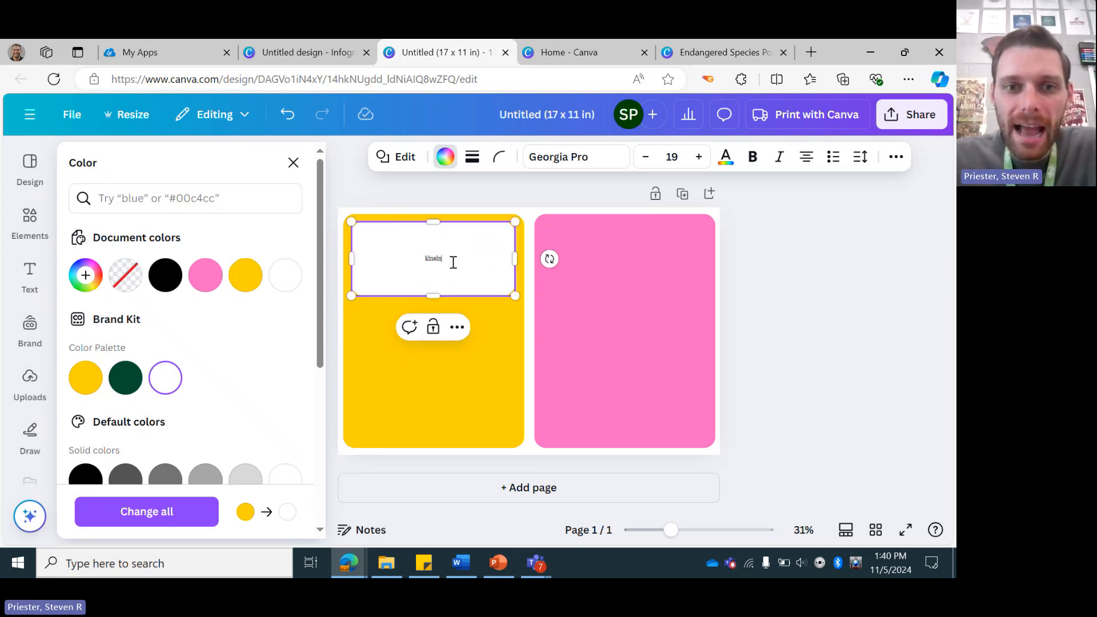
Enter the text "Ecuador Tree Frog" in the white box.
{"action": "type", "text": "glkn"}
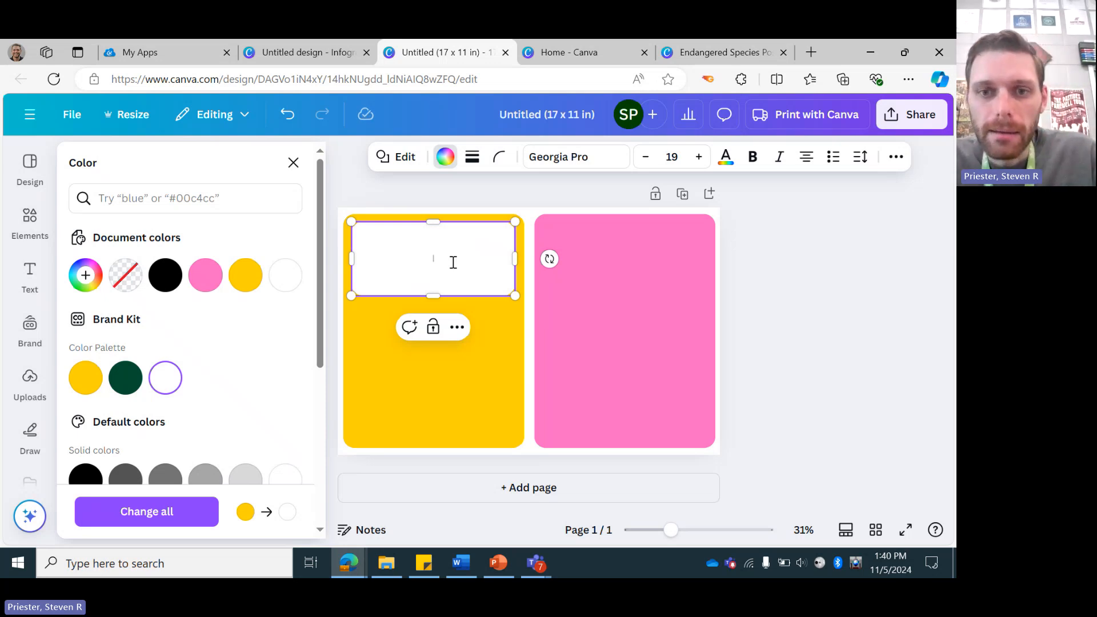
{"action": "type", "text": "cuado"}
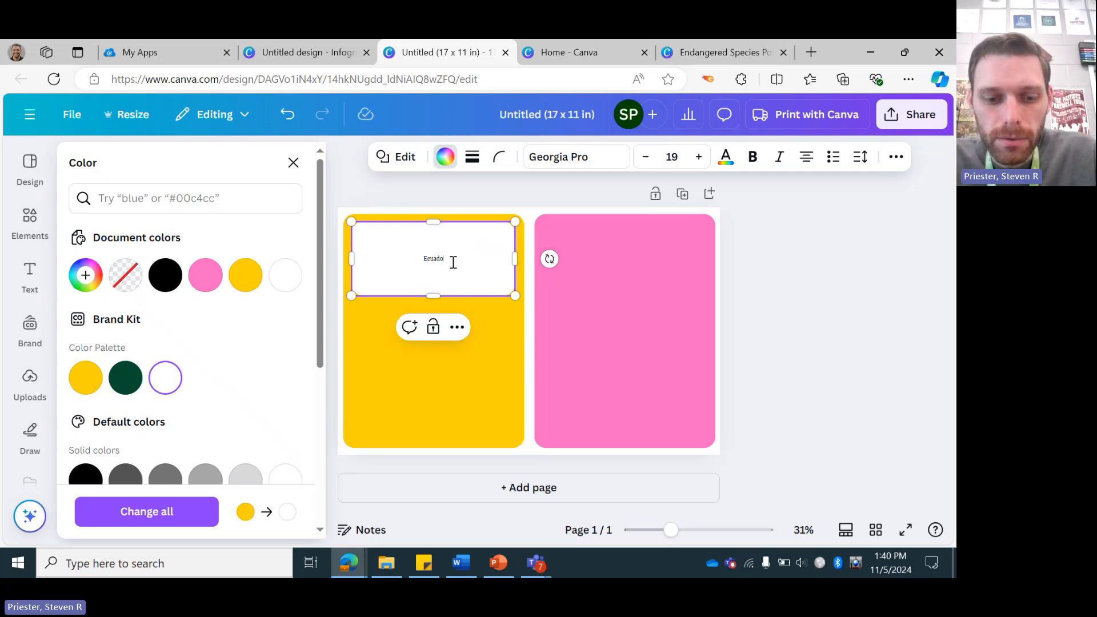
{"action": "type", "text": "r Tree Frog"}
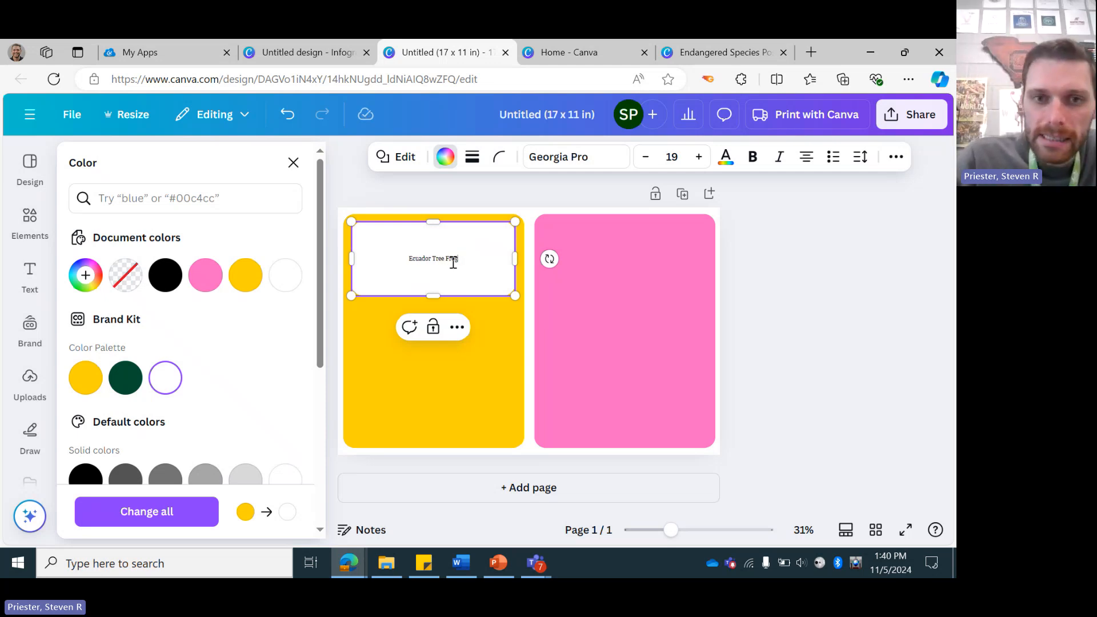
Increase the font size of the "Ecuador Tree Frog" text to 25.
{"action": "left_click_drag", "start_coordinate": [458, 260], "coordinate": [406, 258]}
{"action": "left_click", "coordinate": [699, 157]}
{"action": "left_click", "coordinate": [699, 156]}
{"action": "left_click", "coordinate": [699, 157]}
{"action": "left_click", "coordinate": [699, 156]}
{"action": "left_click", "coordinate": [699, 156]}
{"action": "left_click", "coordinate": [699, 156]}
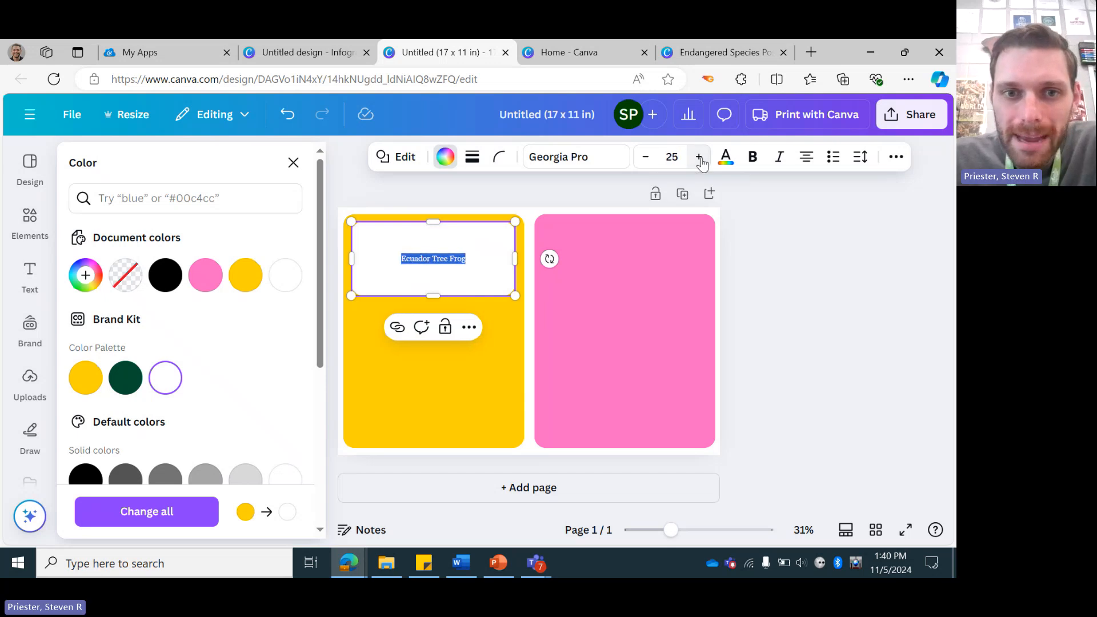
Enlarge the "Ecuador Tree Frog" text to size 46 and shorten its white box to fit the heading.
{"action": "double_click", "coordinate": [699, 157]}
{"action": "double_click", "coordinate": [699, 156]}
{"action": "double_click", "coordinate": [698, 156]}
{"action": "double_click", "coordinate": [699, 156]}
{"action": "left_click", "coordinate": [699, 156]}
{"action": "double_click", "coordinate": [699, 157]}
{"action": "double_click", "coordinate": [699, 157]}
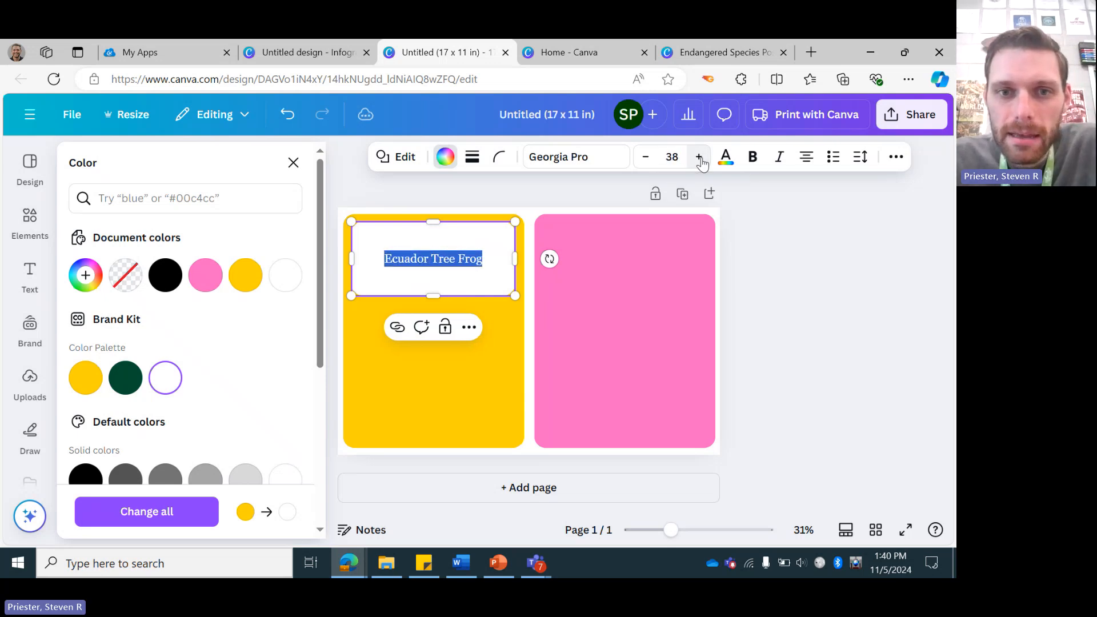
{"action": "double_click", "coordinate": [699, 156]}
{"action": "left_click", "coordinate": [699, 157]}
{"action": "double_click", "coordinate": [699, 156]}
{"action": "double_click", "coordinate": [699, 156]}
{"action": "left_click", "coordinate": [699, 156]}
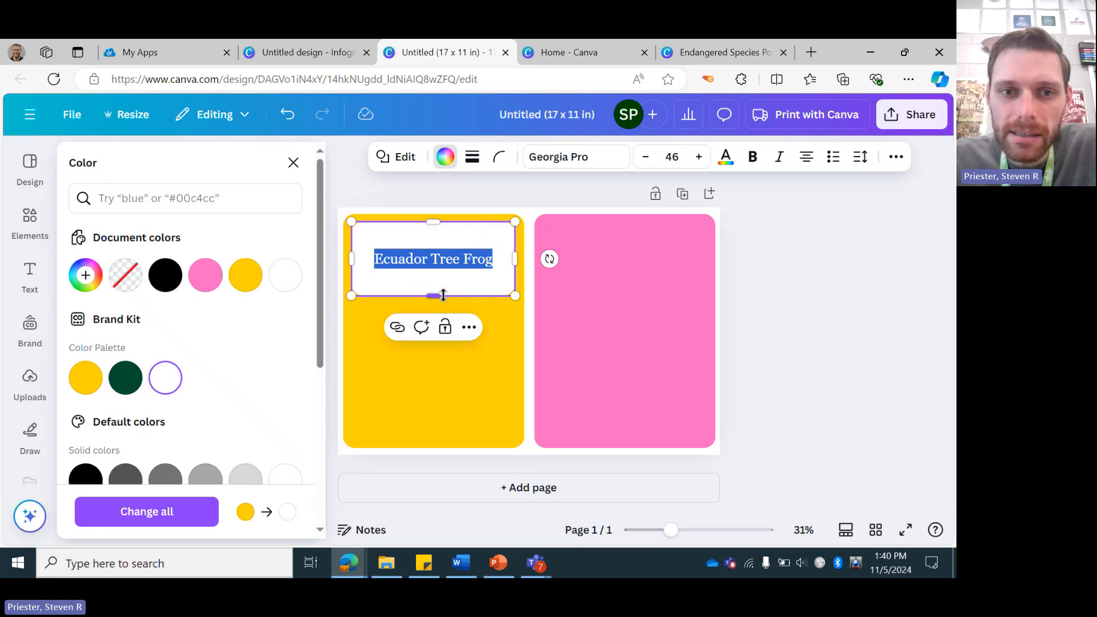
{"action": "left_click_drag", "start_coordinate": [444, 295], "coordinate": [437, 255]}
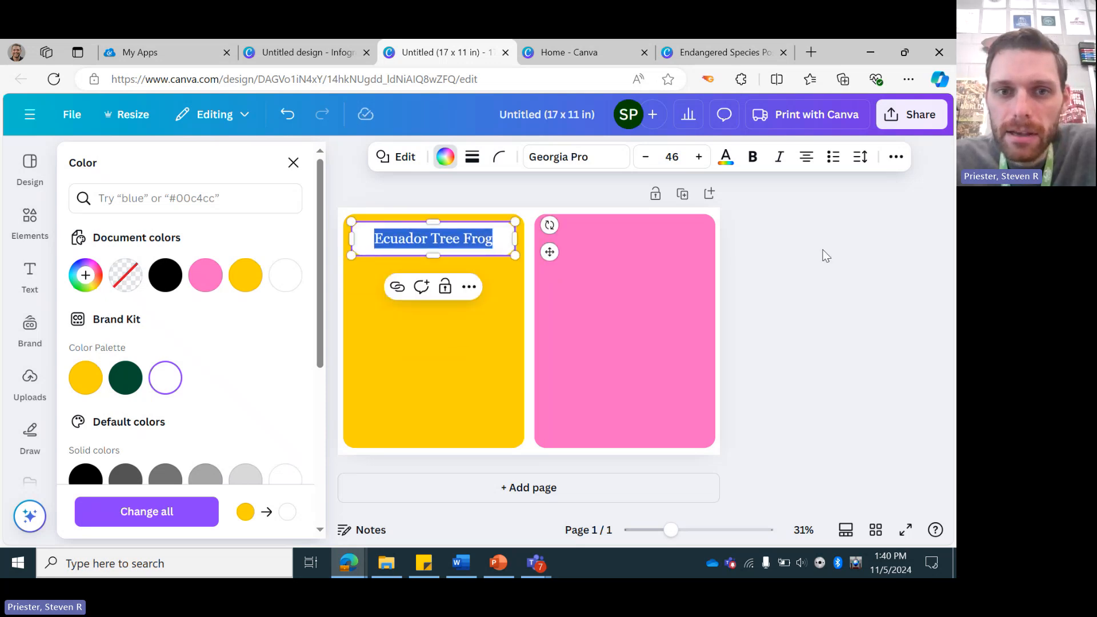
{"action": "left_click", "coordinate": [800, 260]}
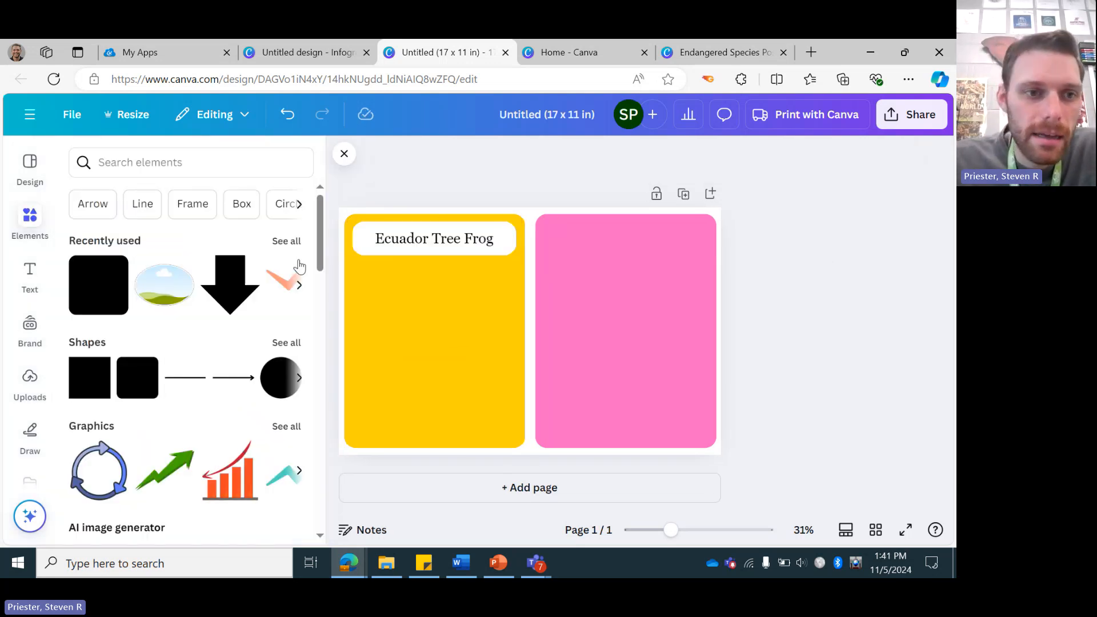
Add a white rounded square about 3.3 in wide below the heading on the yellow panel and stretch it taller.
{"action": "left_click", "coordinate": [94, 286]}
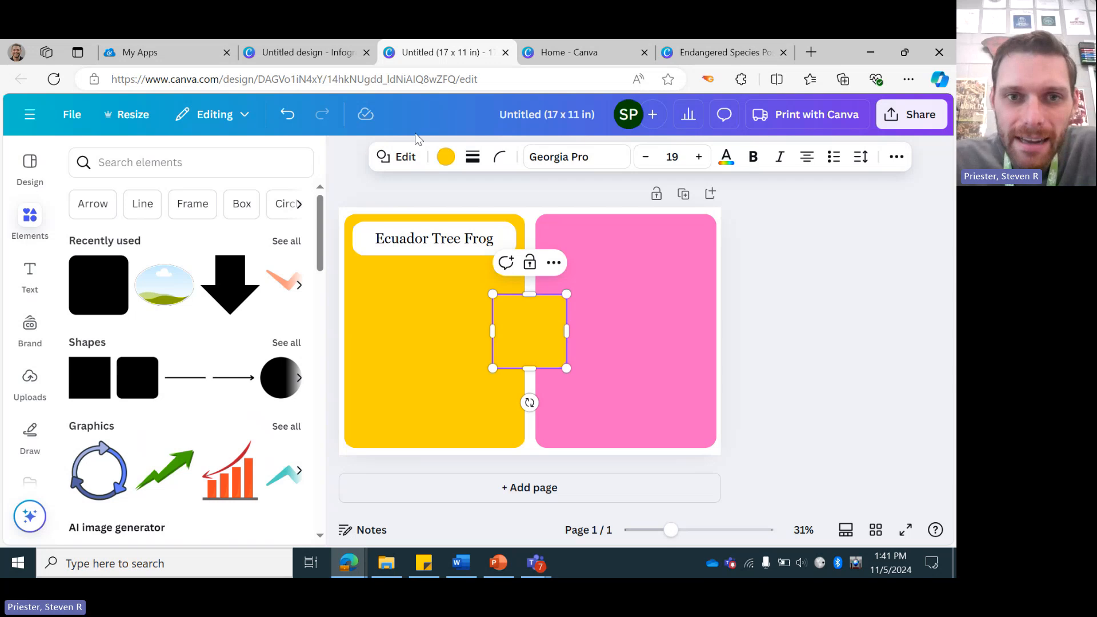
{"action": "left_click", "coordinate": [446, 157]}
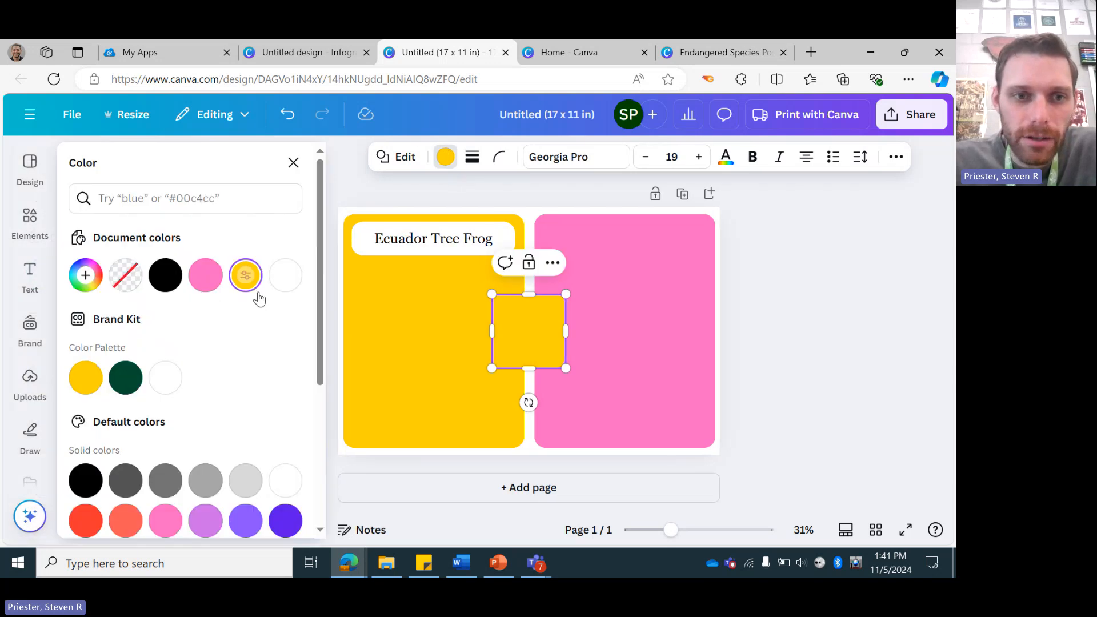
{"action": "left_click", "coordinate": [285, 275]}
{"action": "left_click_drag", "start_coordinate": [543, 345], "coordinate": [389, 391]}
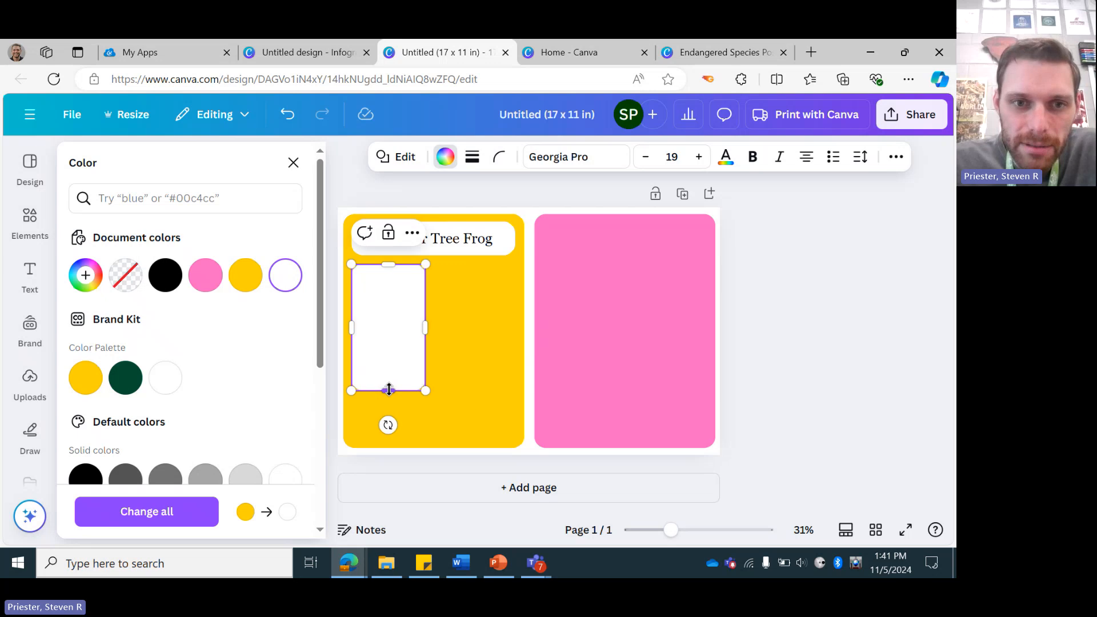
Enter the labels "Size:", "Habitat:" and "Diet:" on separate lines in the new white box and left-align them.
{"action": "left_click", "coordinate": [396, 344]}
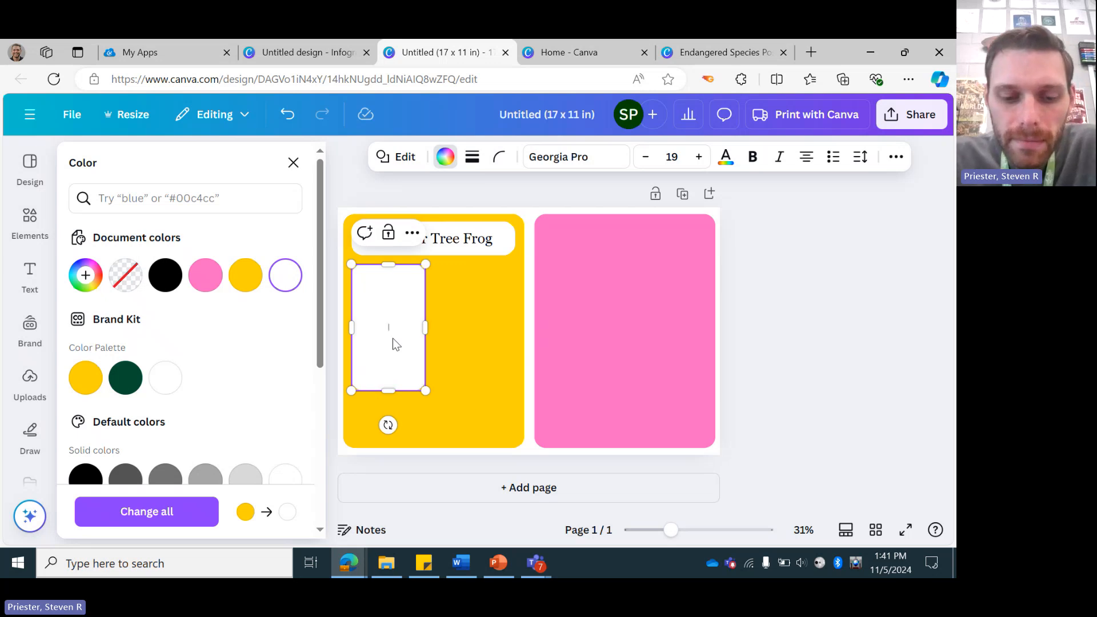
{"action": "type", "text": "Size:"}
{"action": "key", "text": "Return"}
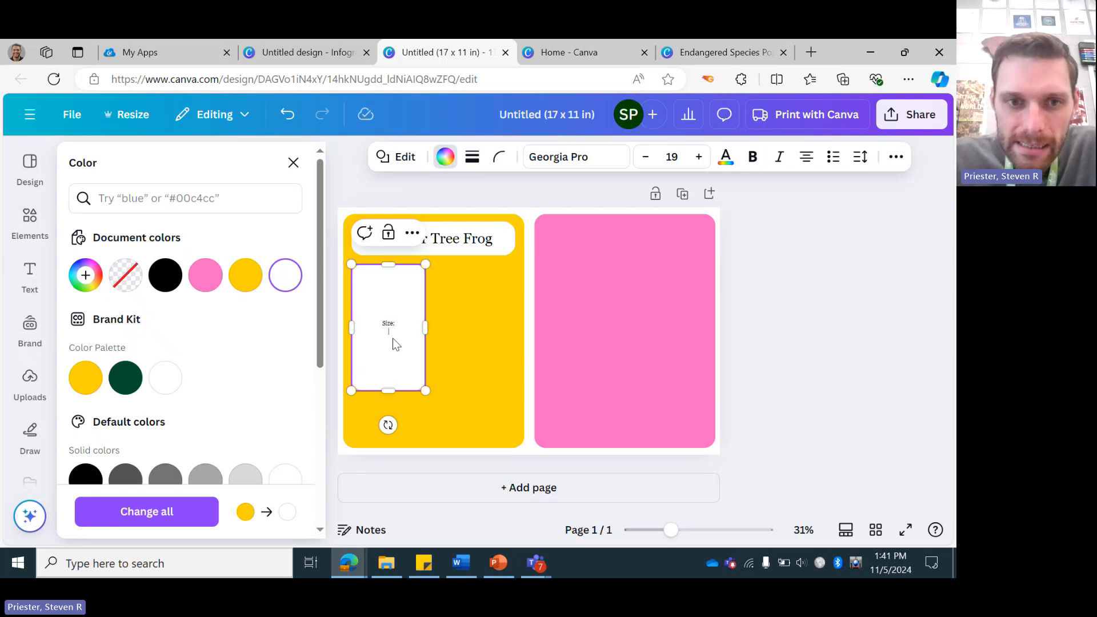
{"action": "type", "text": "Habitat:"}
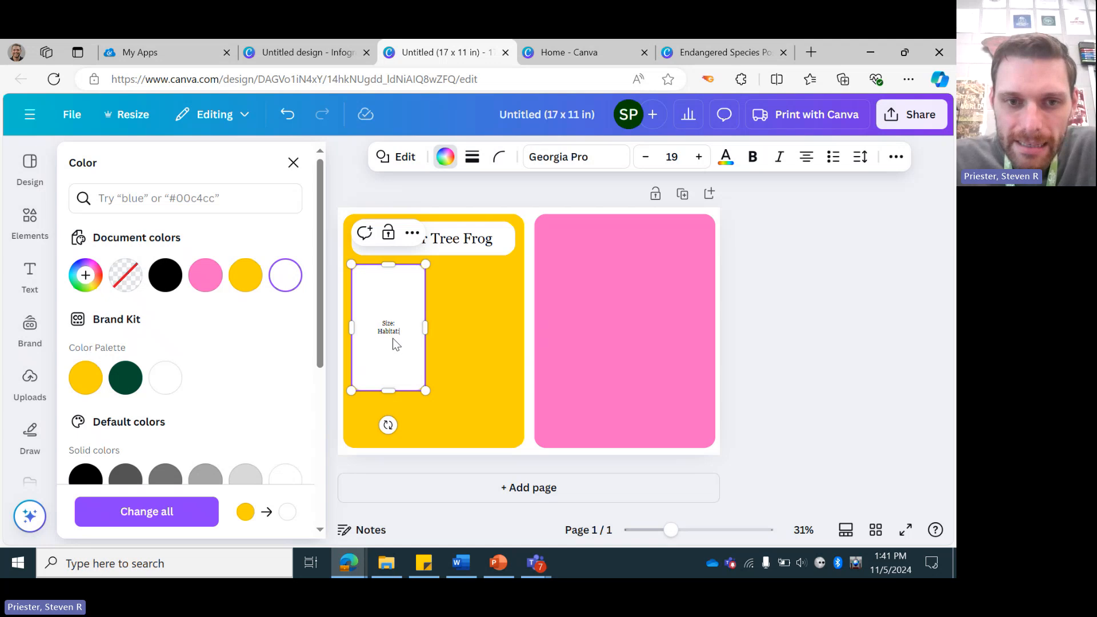
{"action": "key", "text": "Return"}
{"action": "type", "text": "Diet:"}
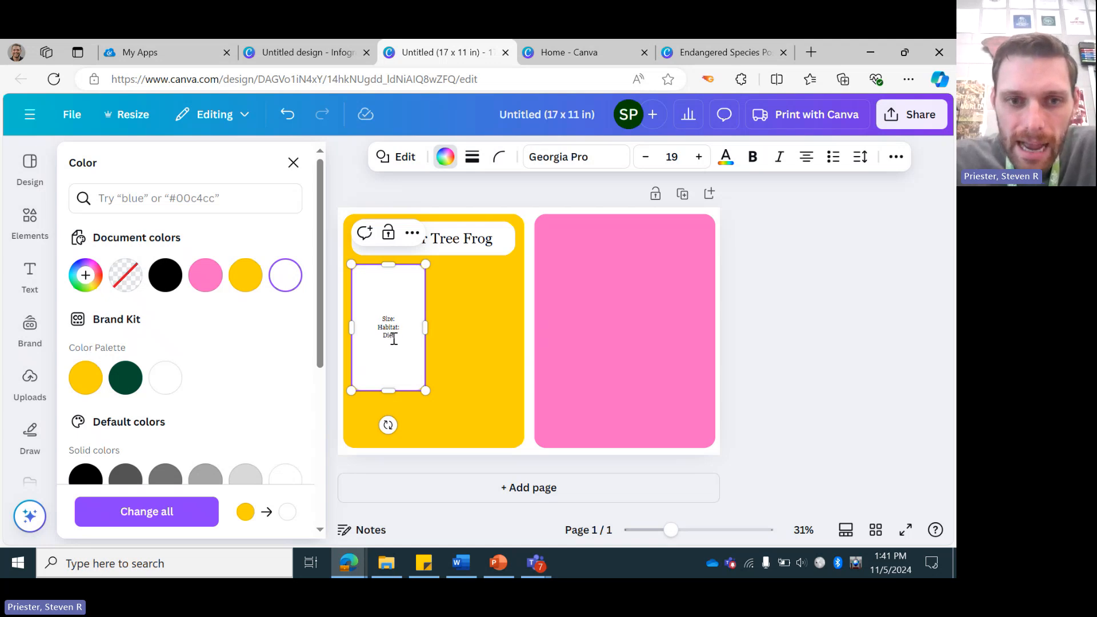
{"action": "left_click_drag", "start_coordinate": [407, 338], "coordinate": [373, 316]}
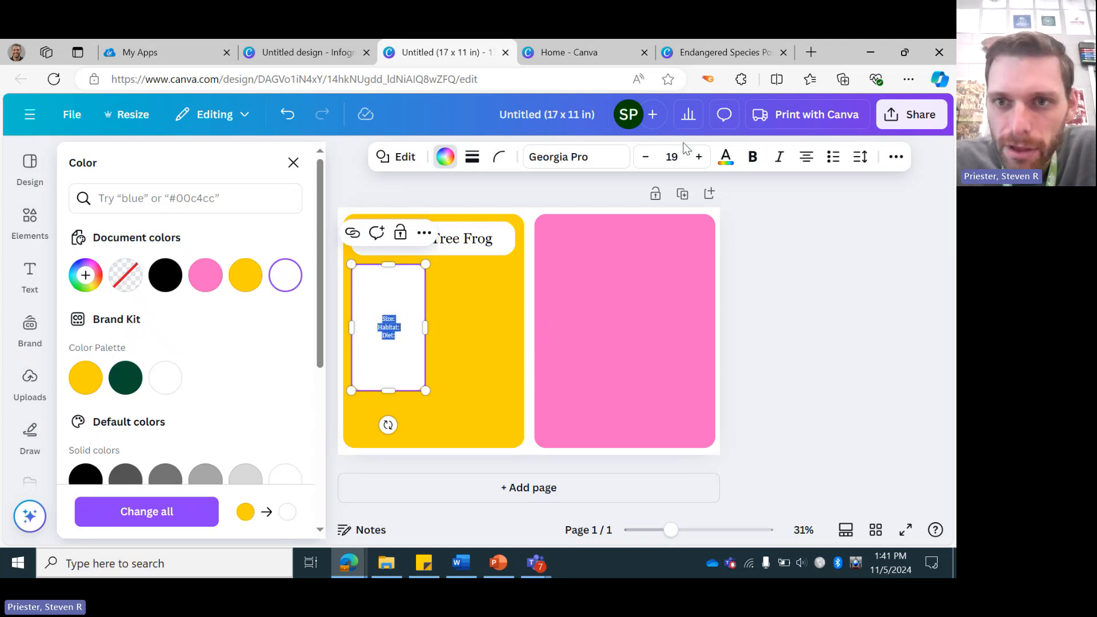
{"action": "left_click", "coordinate": [808, 162]}
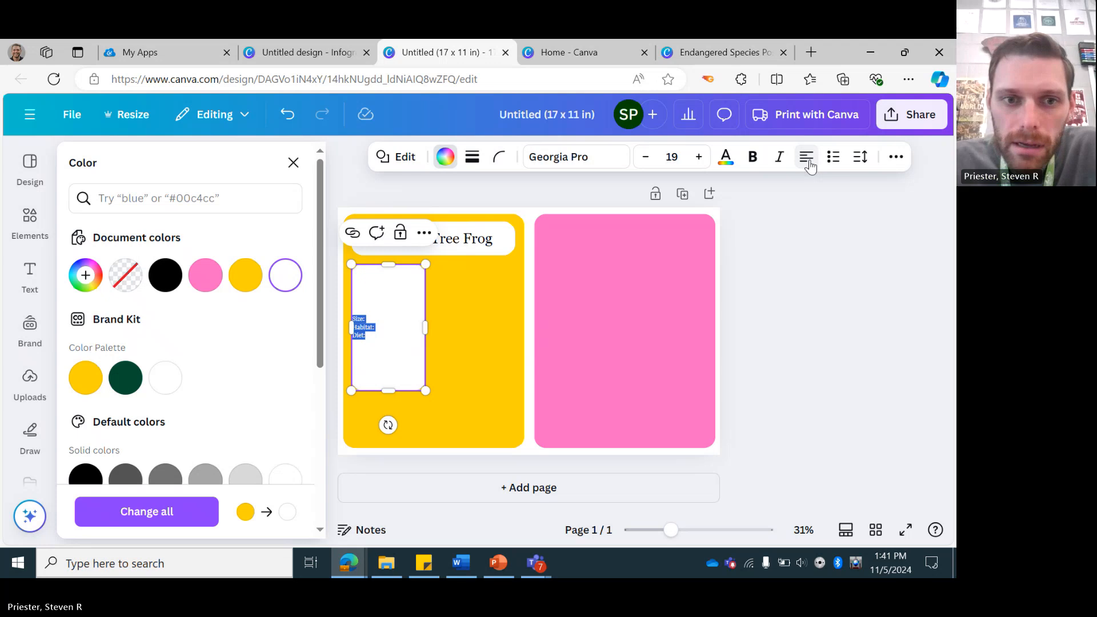
Fill in the size as "about half an inch" and the habitat as "in cloud forest in Ecuador".
{"action": "left_click", "coordinate": [375, 317]}
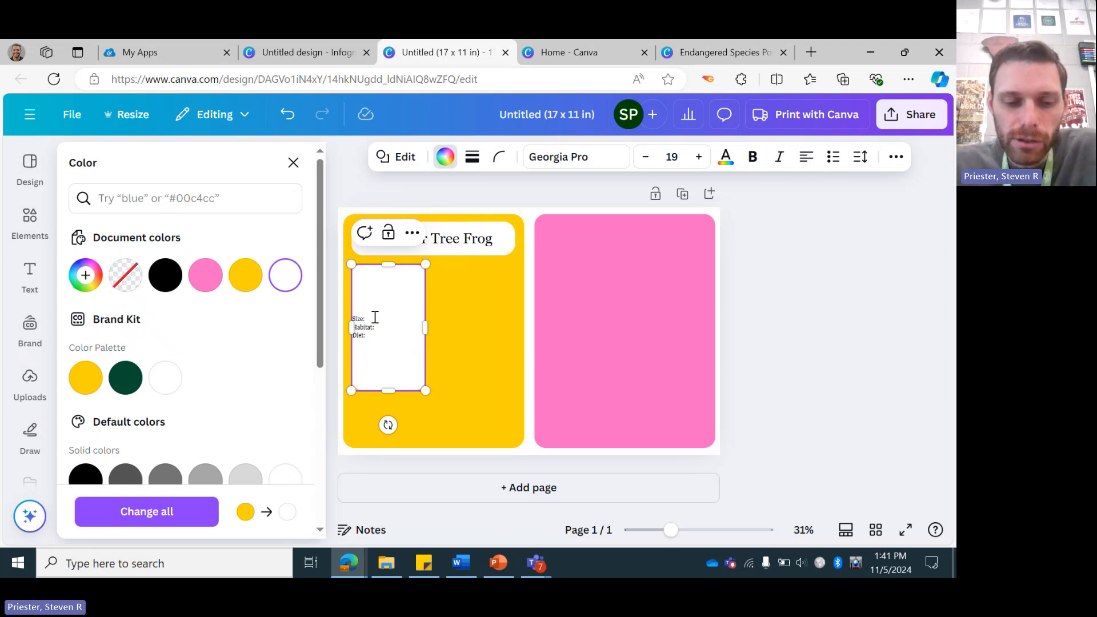
{"action": "type", "text": "about half an inch"}
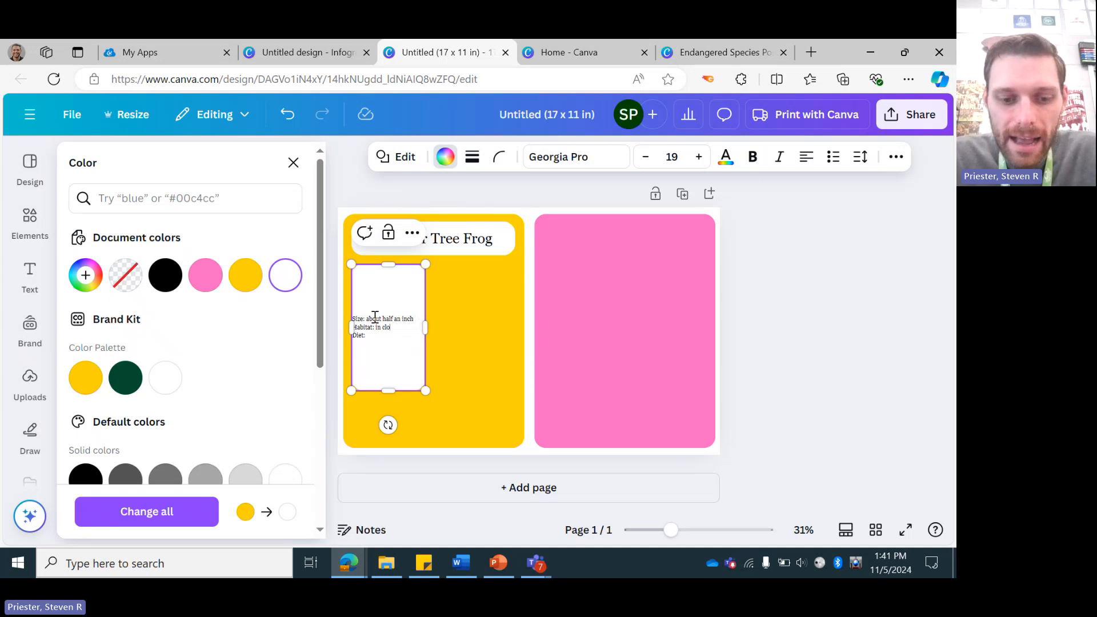
{"action": "type", "text": "ud forest in"}
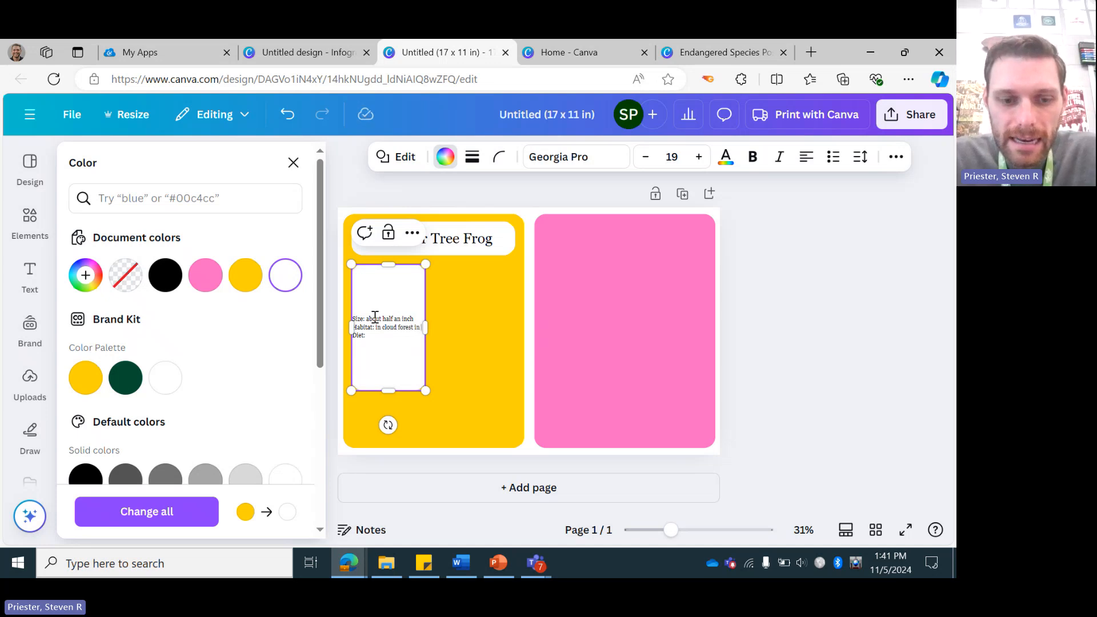
{"action": "type", "text": " Educador"}
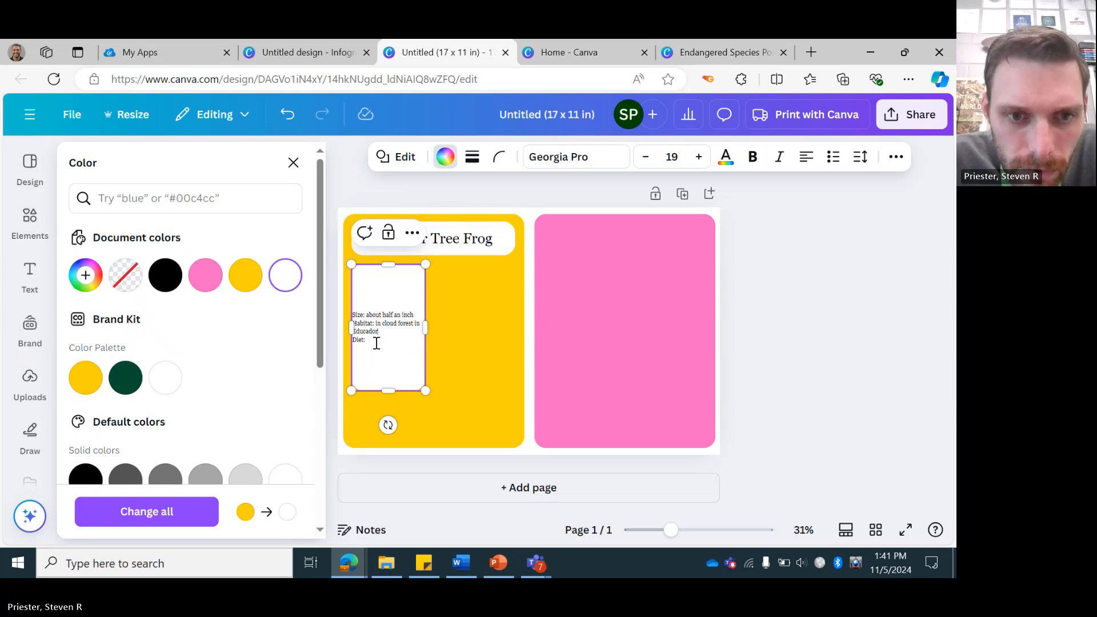
{"action": "left_click", "coordinate": [368, 335]}
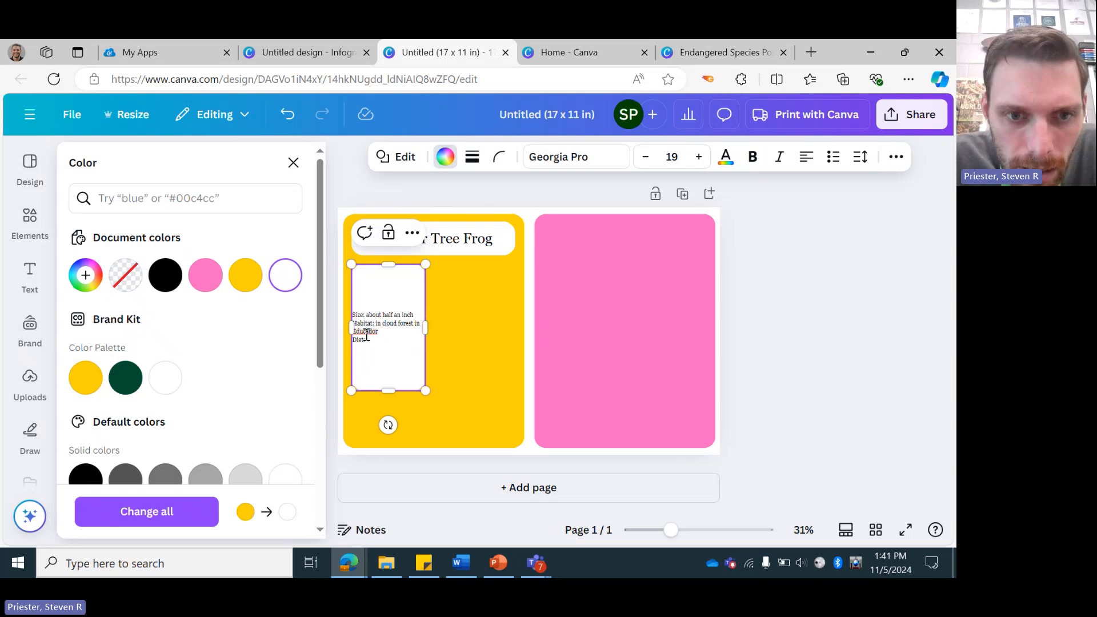
{"action": "key", "text": "BackSpace"}
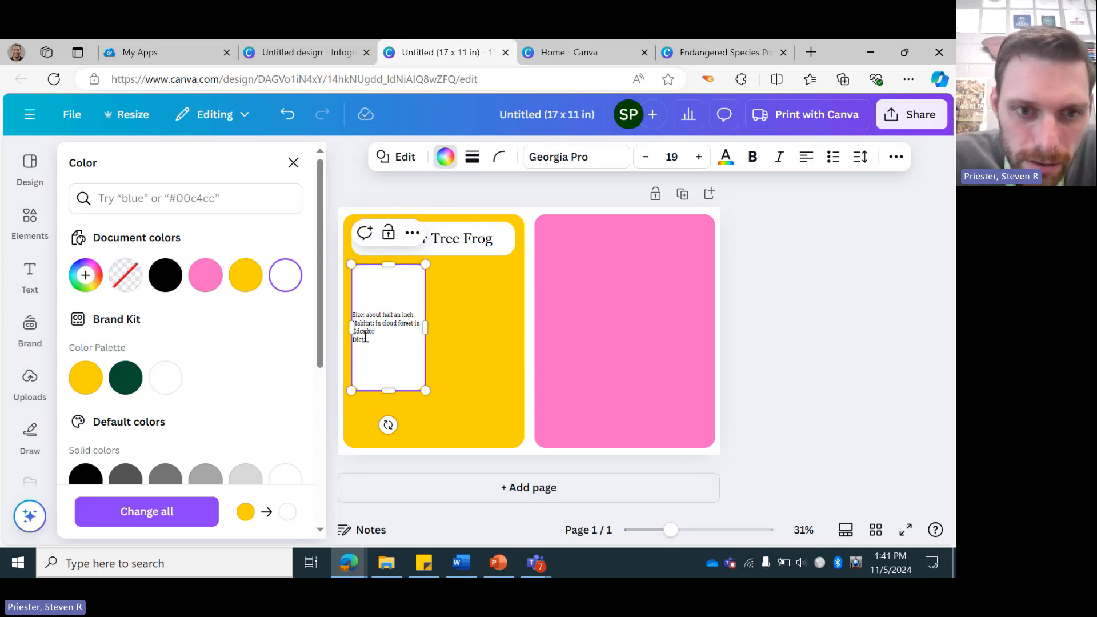
{"action": "type", "text": "u"}
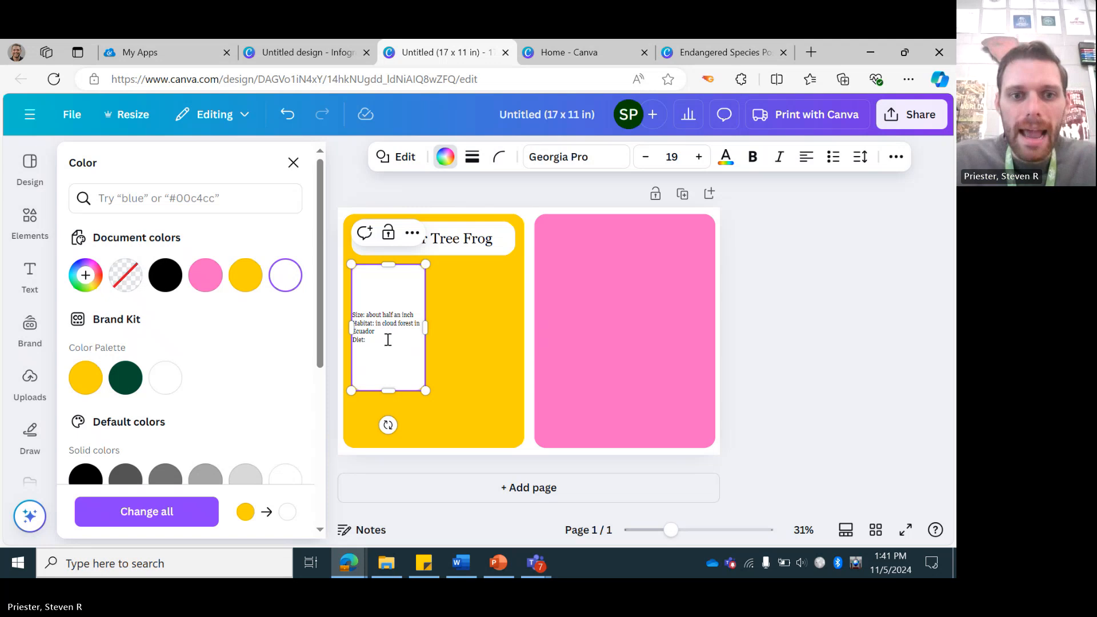
Fill in the diet as "eats small insects like termintes".
{"action": "left_click", "coordinate": [386, 342]}
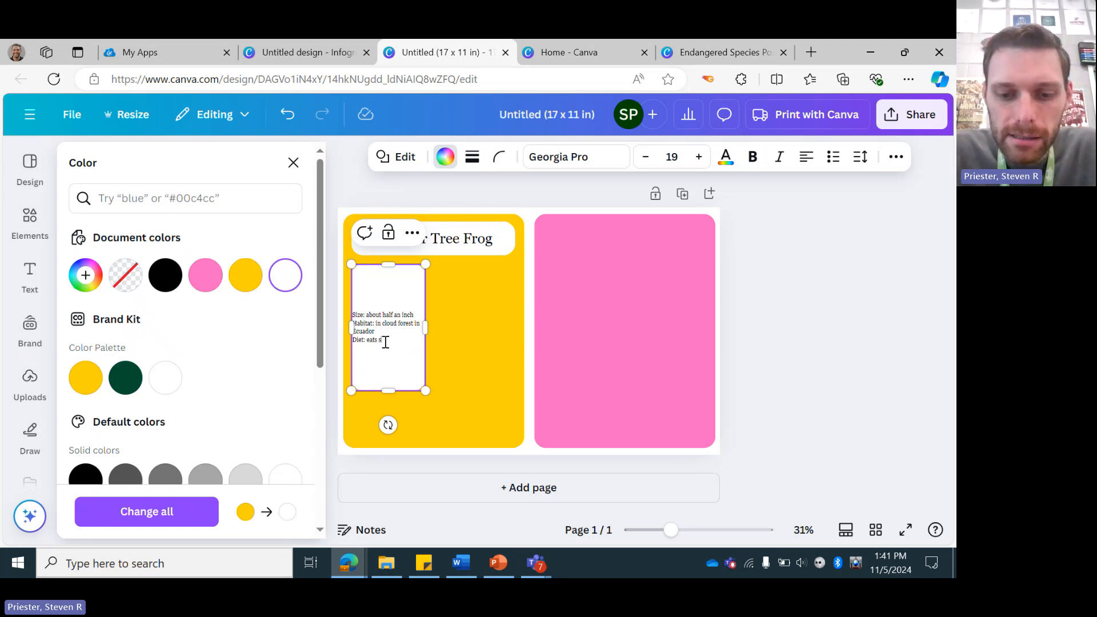
{"action": "type", "text": "eats small insed"}
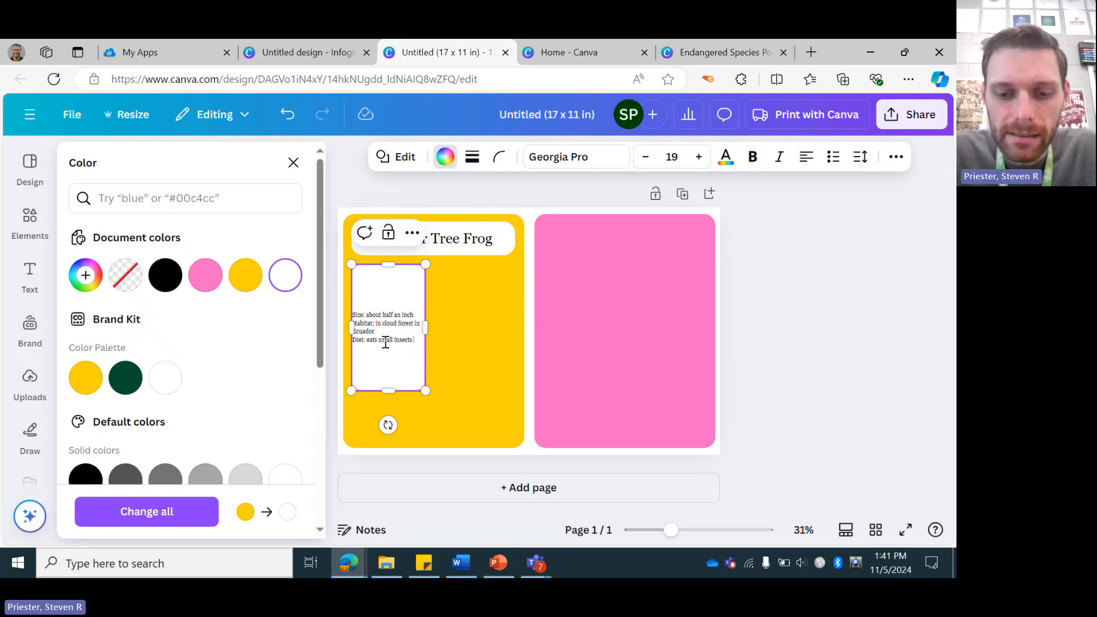
{"action": "type", "text": "ts like termite"}
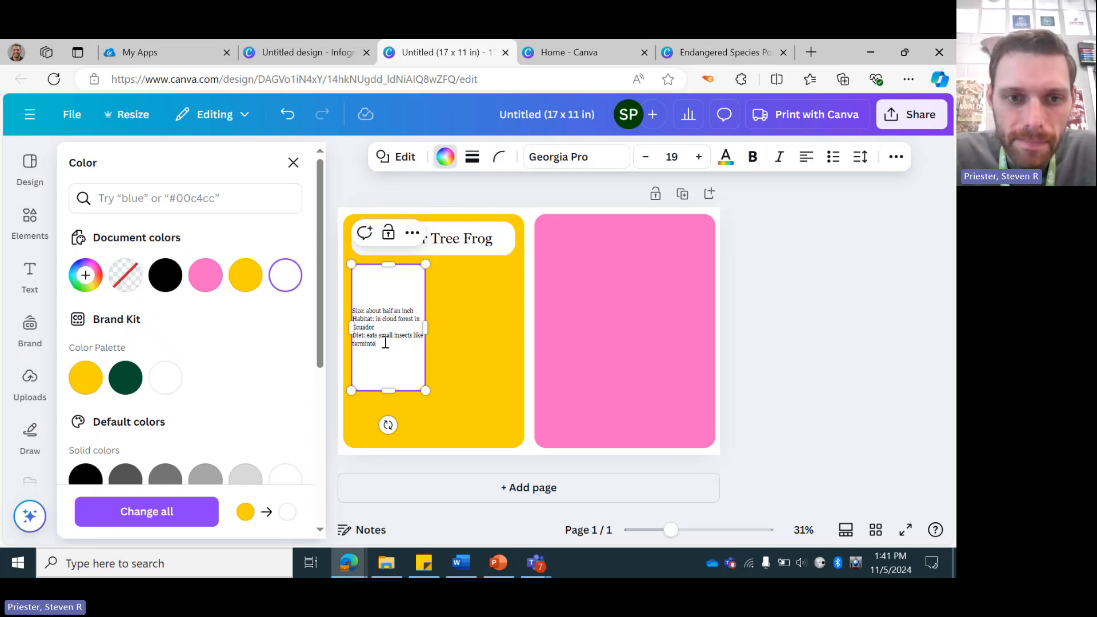
{"action": "type", "text": "s"}
Set all the text in the facts box to size 20 and shorten the box to about 2.4 in high.
{"action": "key", "text": "ctrl+a"}
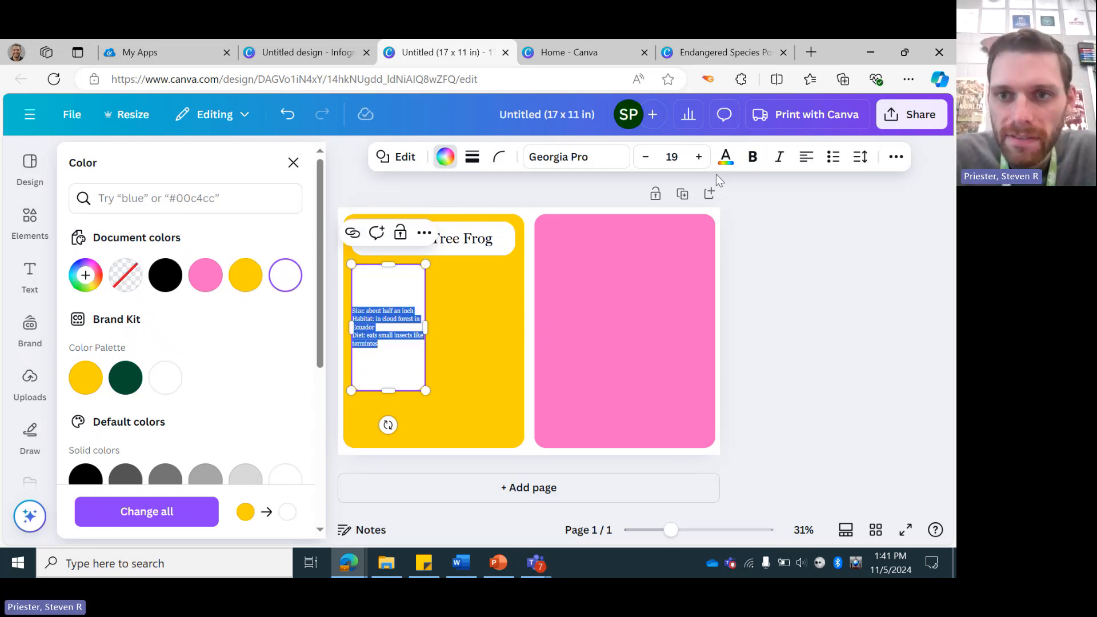
{"action": "left_click", "coordinate": [699, 156]}
{"action": "left_click", "coordinate": [699, 157]}
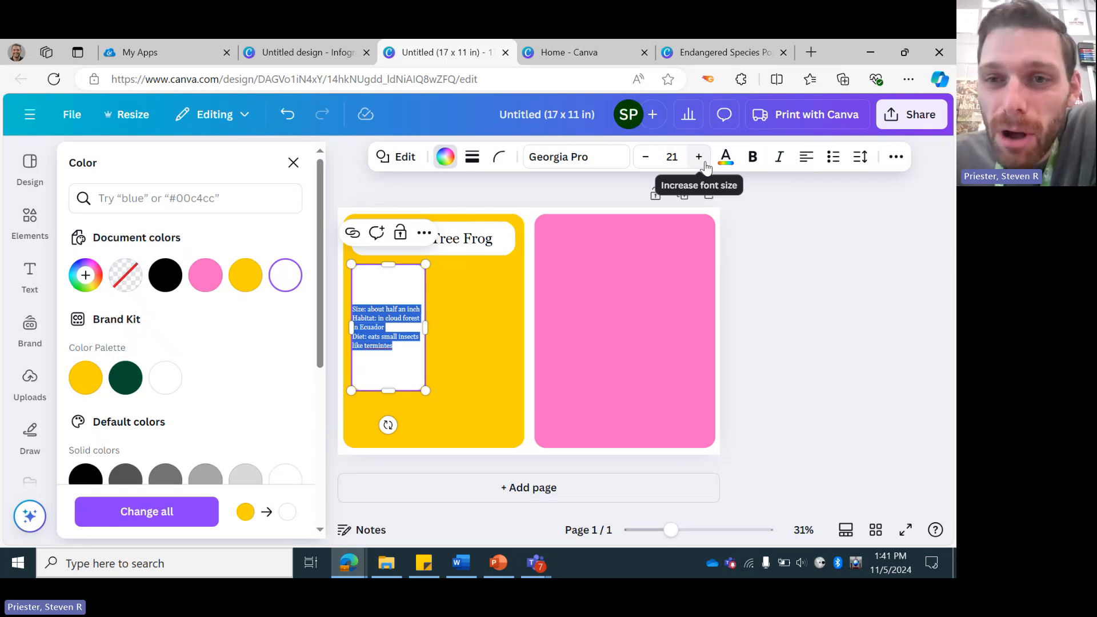
{"action": "left_click", "coordinate": [646, 158]}
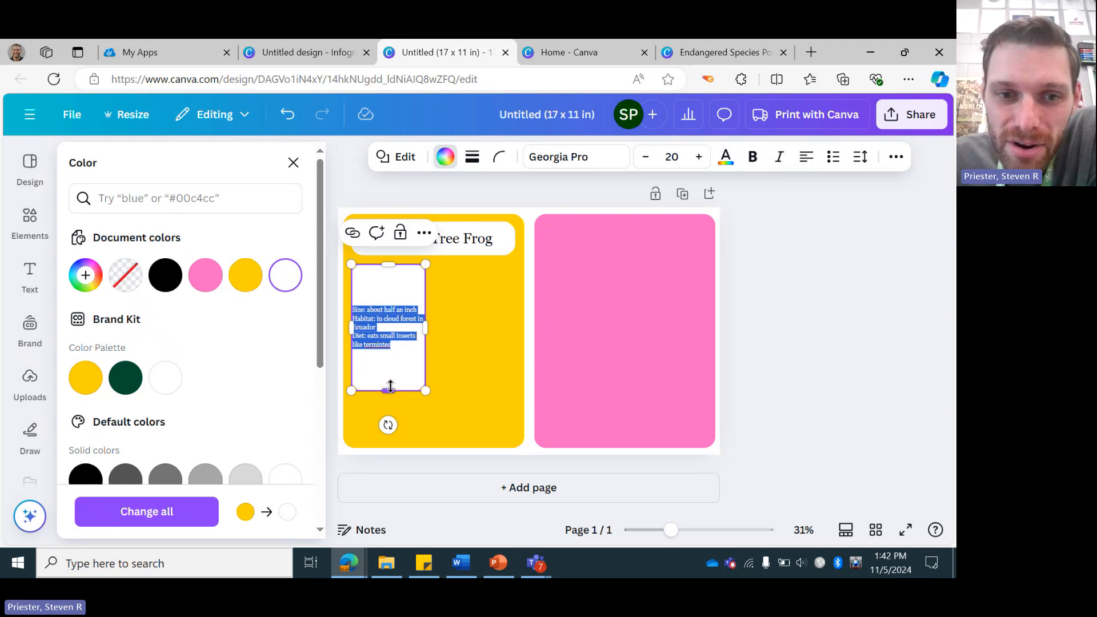
{"action": "left_click_drag", "start_coordinate": [388, 391], "coordinate": [410, 317]}
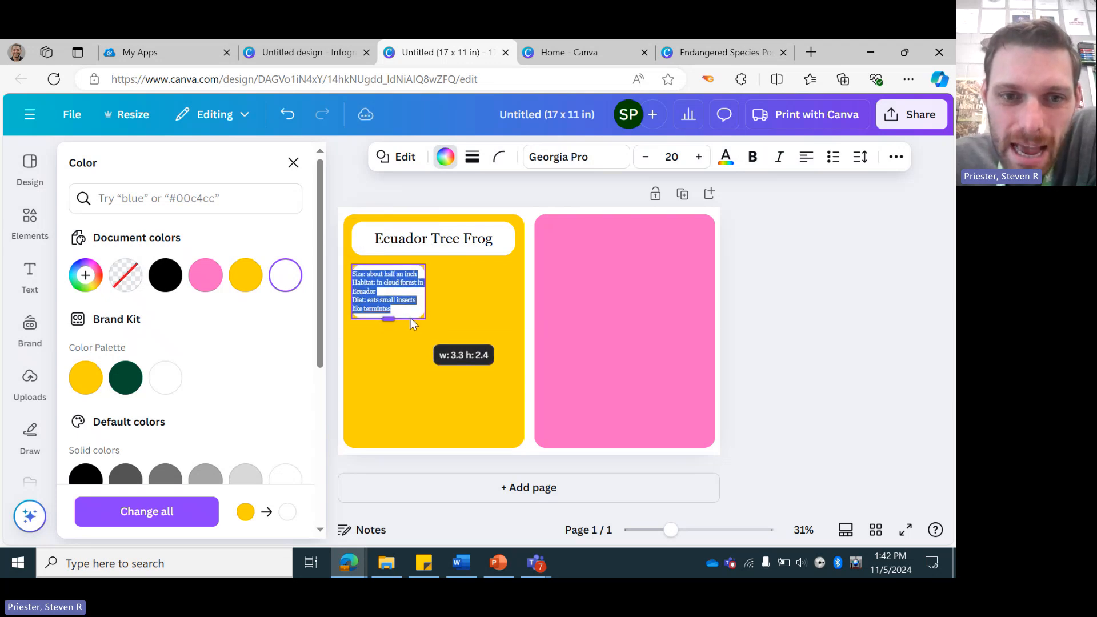
{"action": "left_click", "coordinate": [794, 320]}
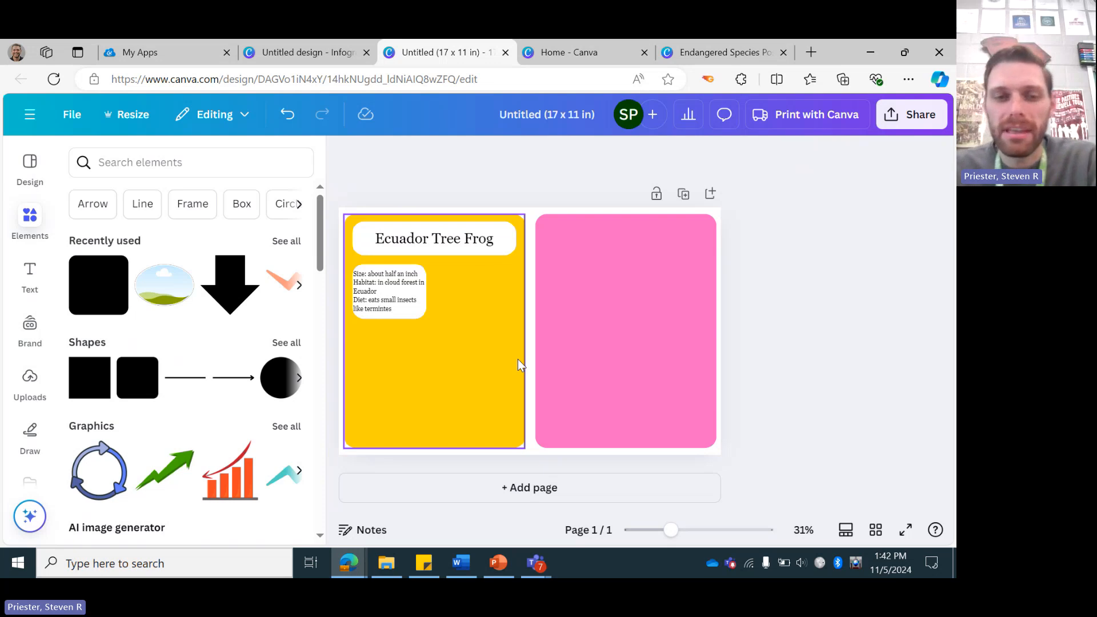
Widen the facts box slightly beyond its text on the yellow panel.
{"action": "left_click", "coordinate": [420, 301]}
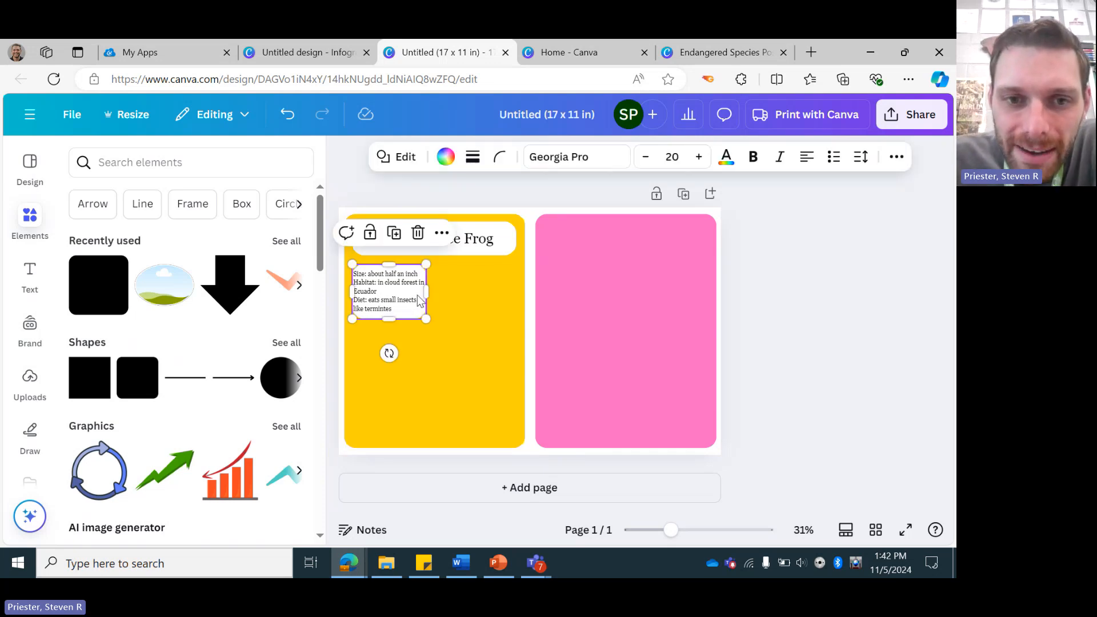
{"action": "left_click_drag", "start_coordinate": [425, 291], "coordinate": [432, 293]}
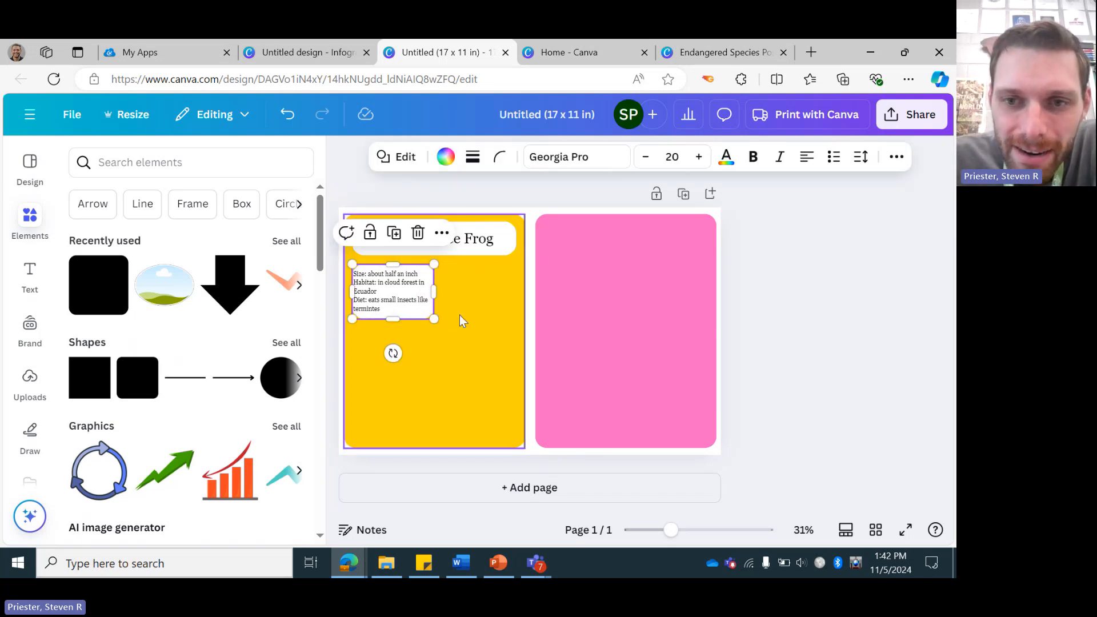
{"action": "left_click", "coordinate": [797, 321]}
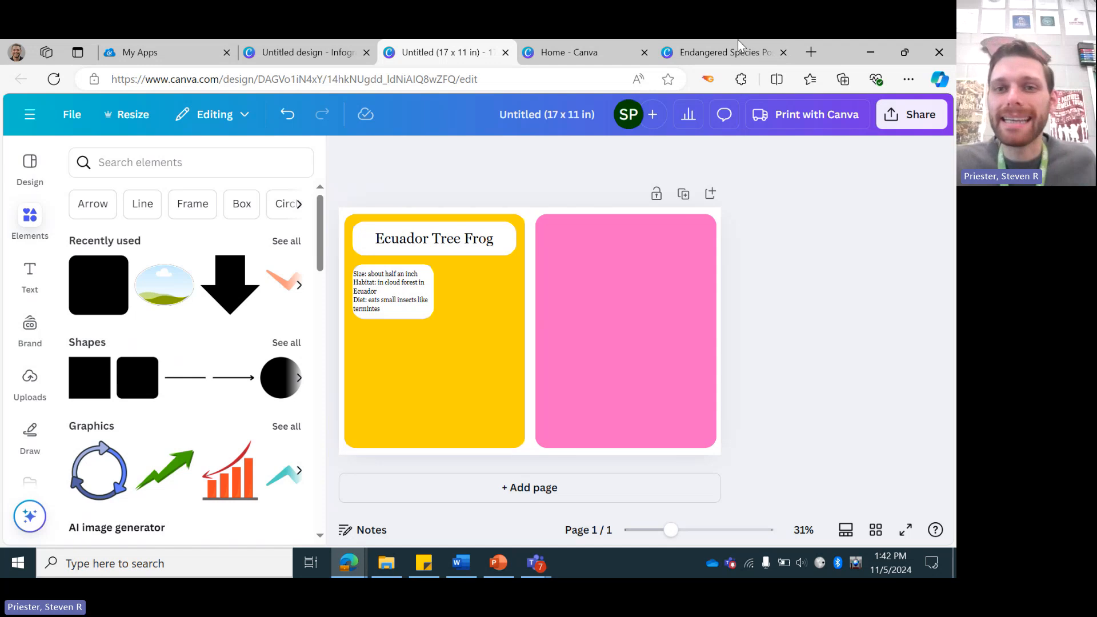
Review the layout of the finished example poster and check the uploaded images available for the new poster.
{"action": "left_click", "coordinate": [744, 57]}
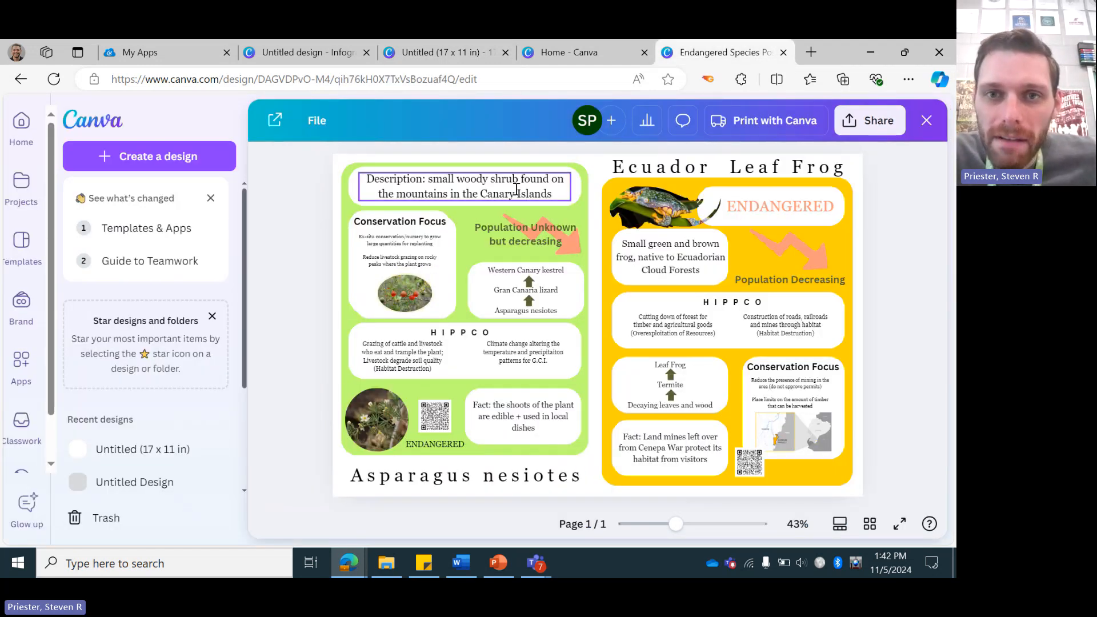
{"action": "left_click", "coordinate": [417, 59]}
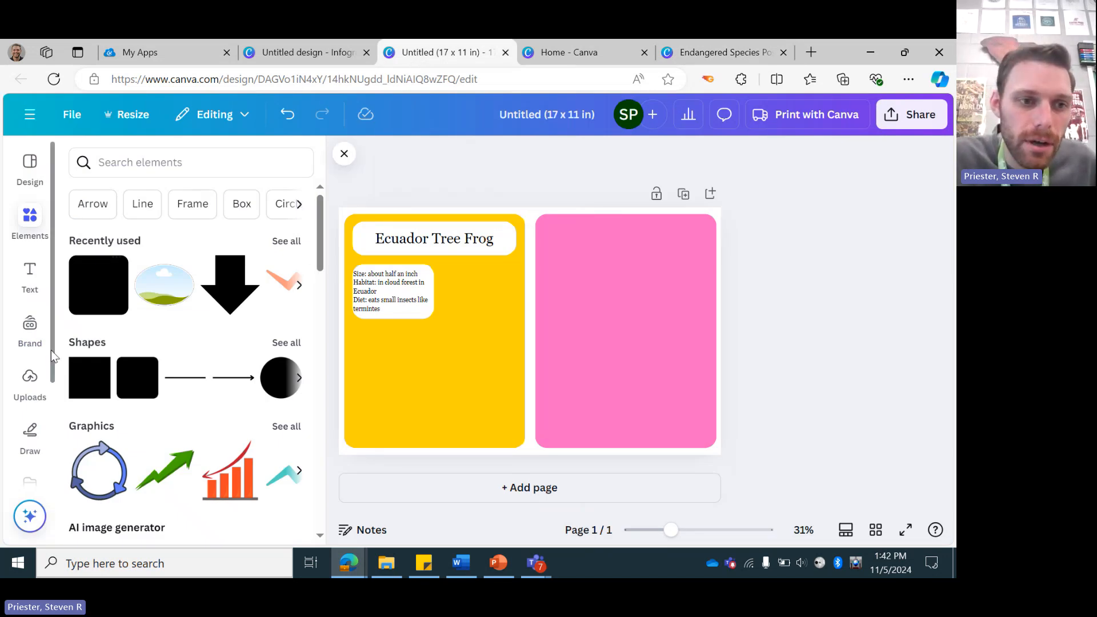
{"action": "left_click", "coordinate": [29, 379]}
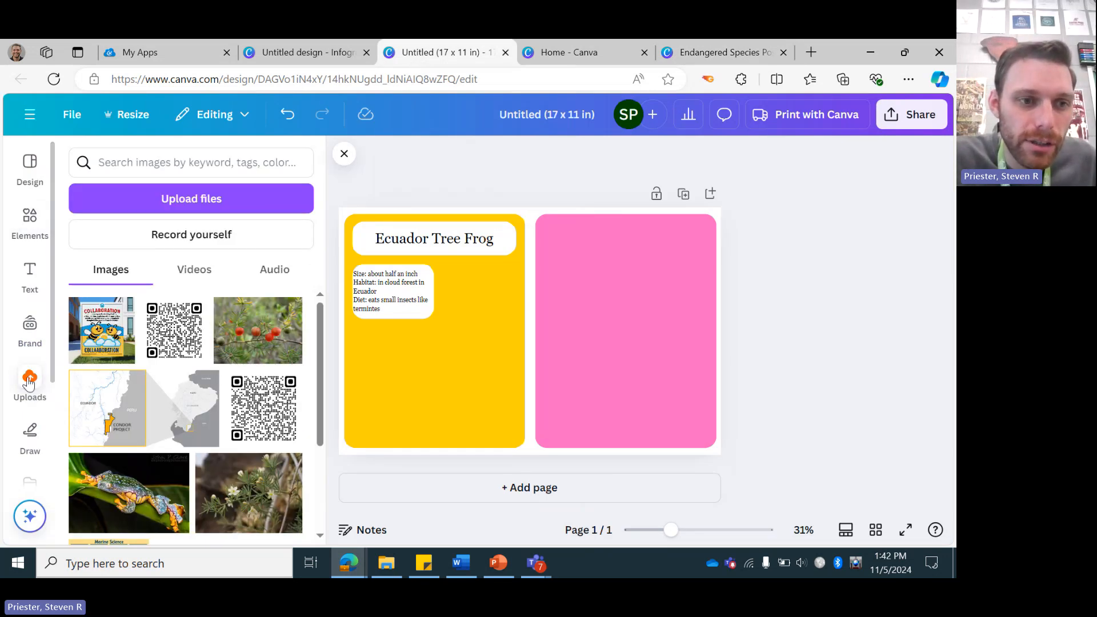
{"action": "left_click", "coordinate": [38, 233]}
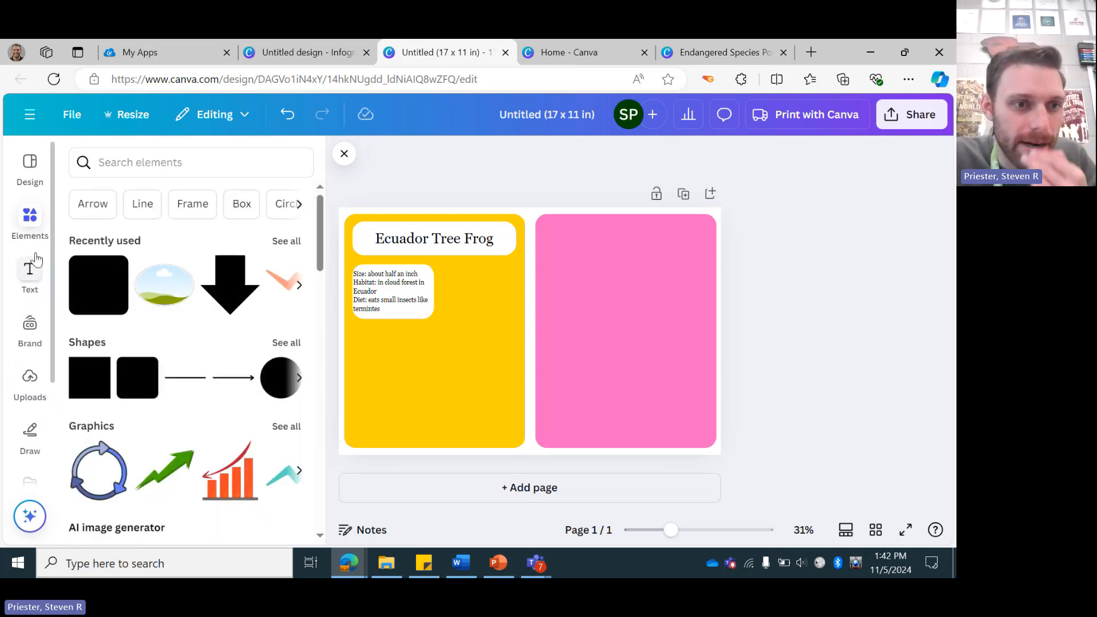
Search the elements for "bottlenose dolphins" and insert the close-up photo of a dolphin's head into the poster.
{"action": "left_click", "coordinate": [180, 162]}
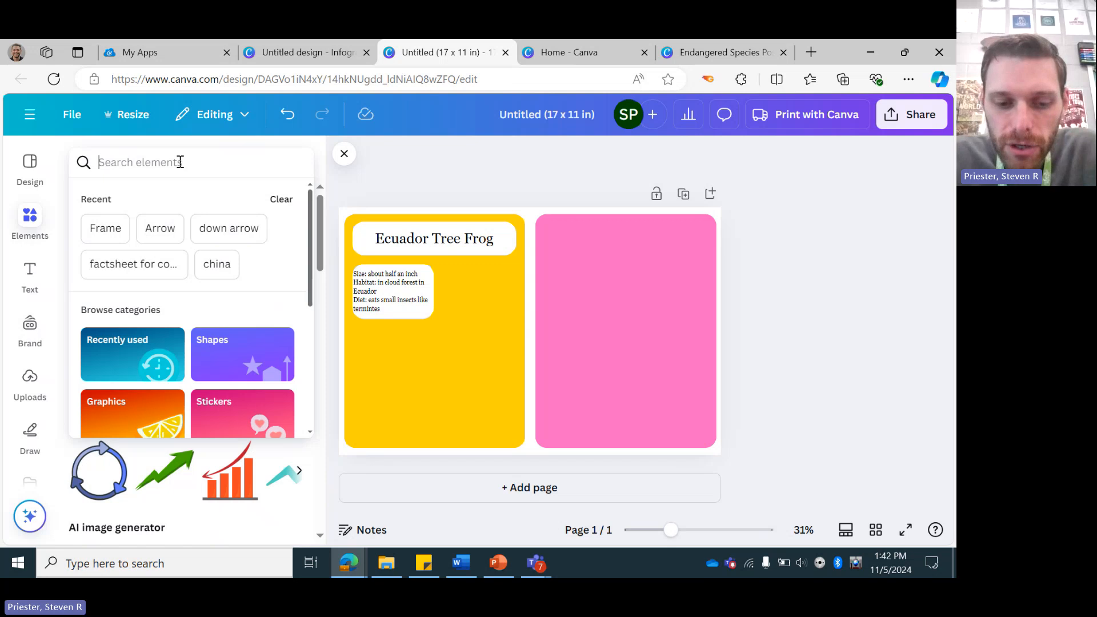
{"action": "type", "text": "bottlenos"}
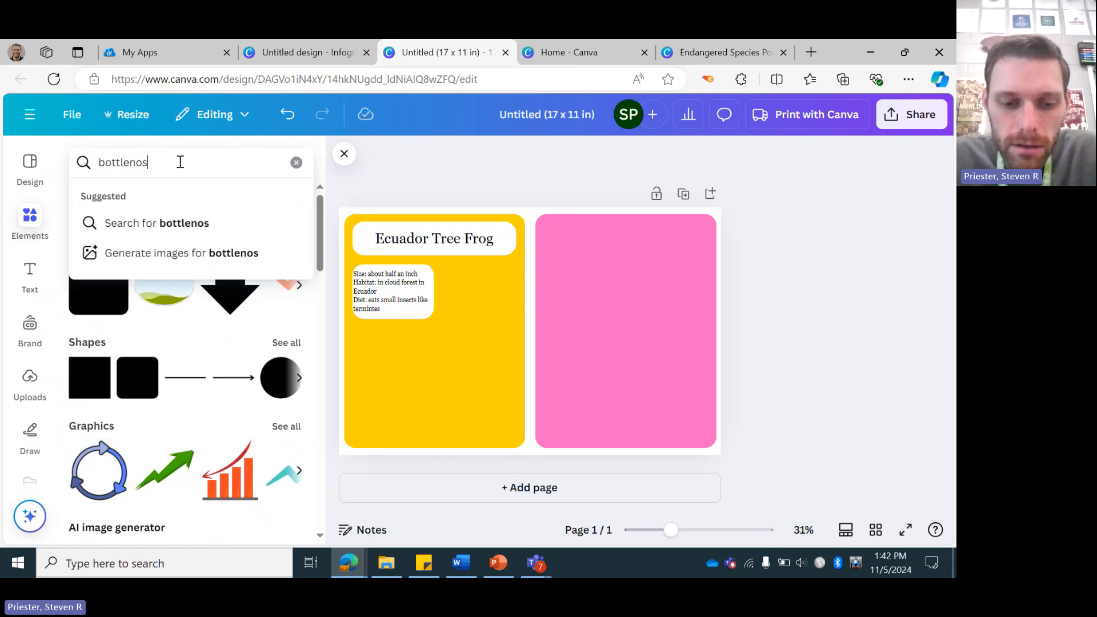
{"action": "type", "text": "e dolphins"}
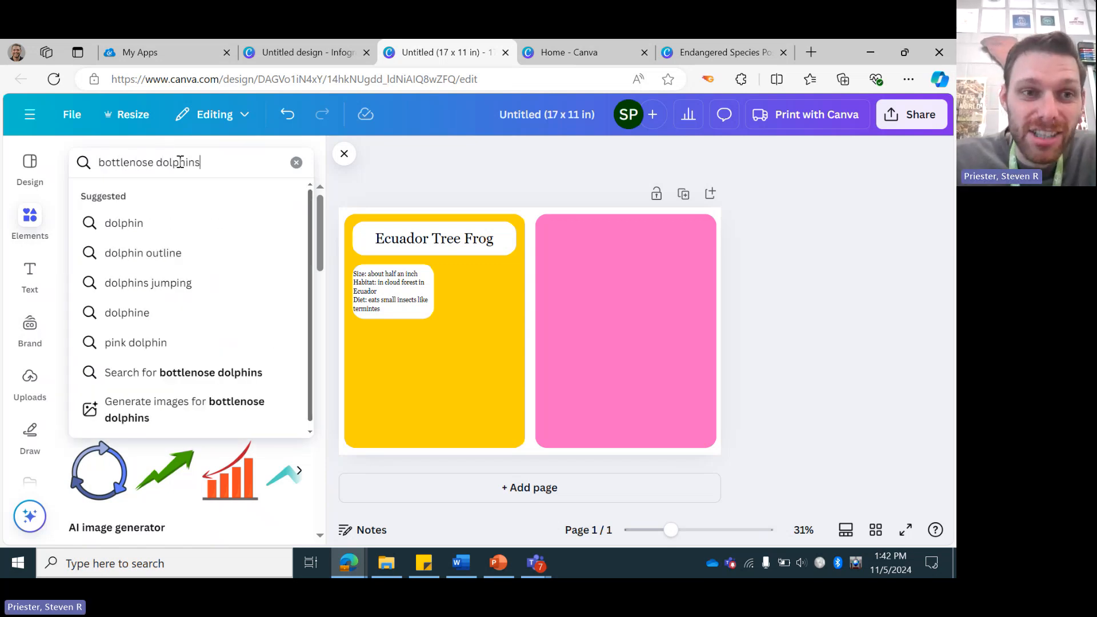
{"action": "key", "text": "Return"}
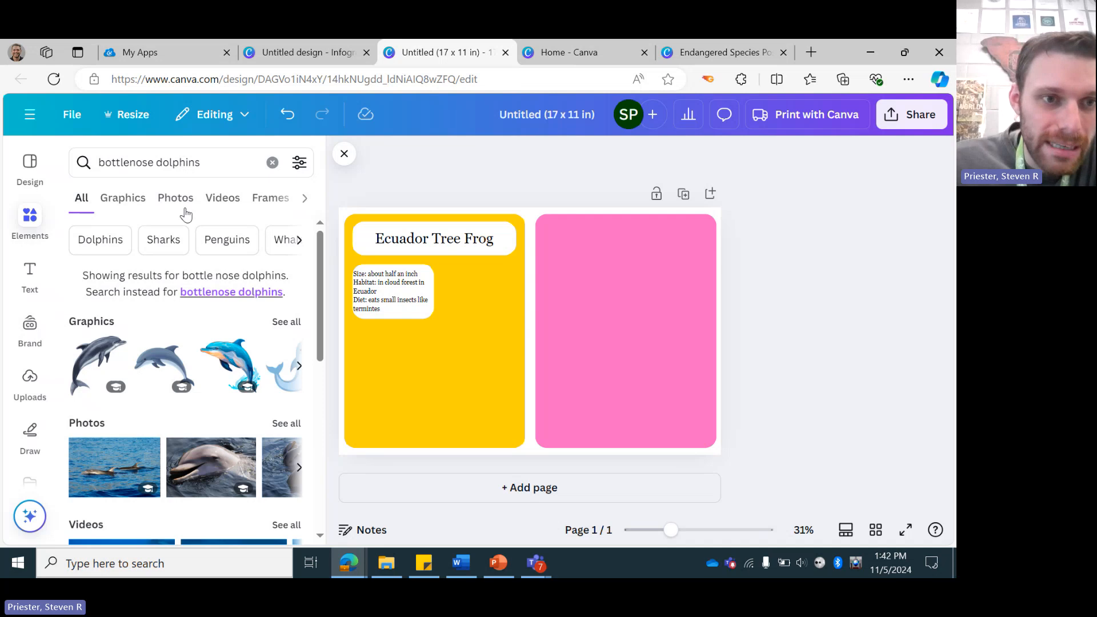
{"action": "scroll", "coordinate": [173, 446], "scroll_direction": "down", "scroll_amount": 3}
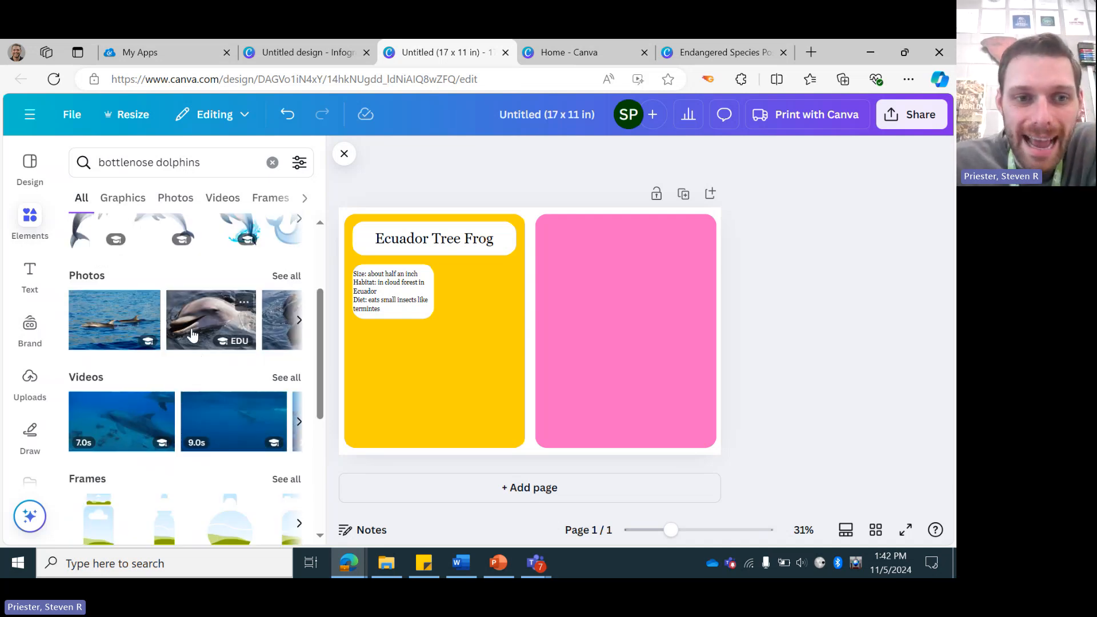
{"action": "left_click", "coordinate": [193, 334]}
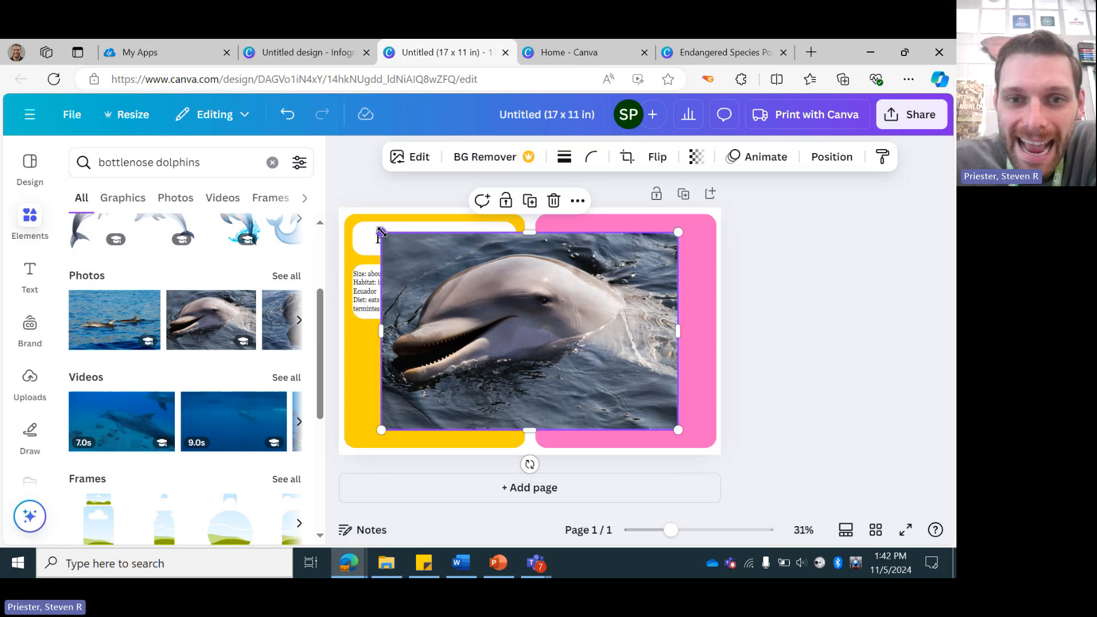
Shrink the dolphin photo to a small thumbnail and place it beside the facts box, below the title on the yellow panel.
{"action": "left_click_drag", "start_coordinate": [376, 227], "coordinate": [642, 371]}
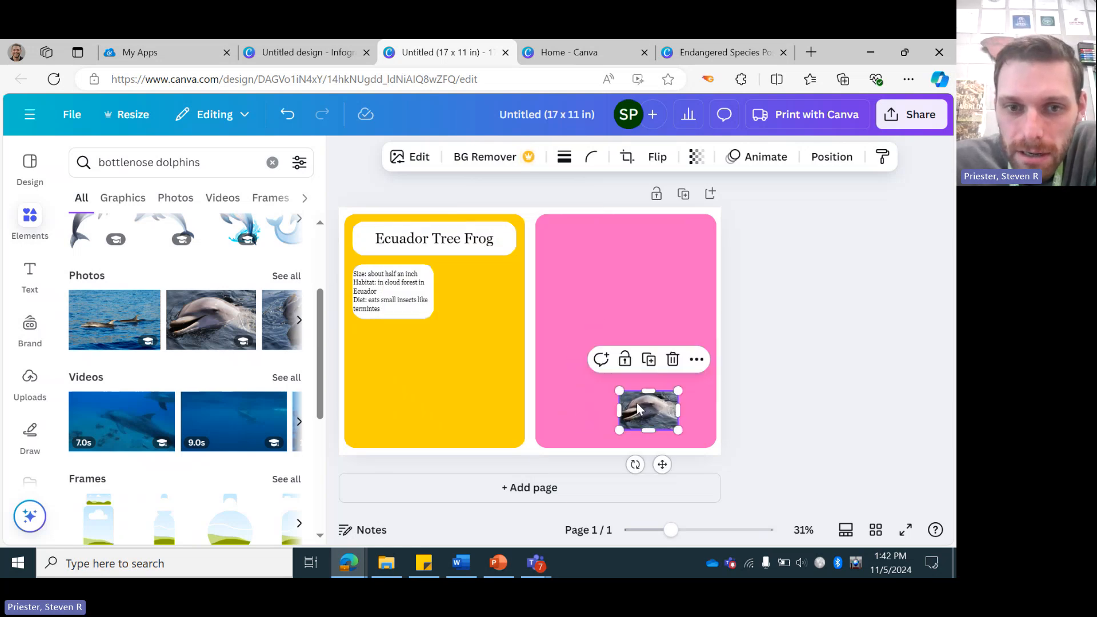
{"action": "left_click_drag", "start_coordinate": [642, 410], "coordinate": [475, 266]}
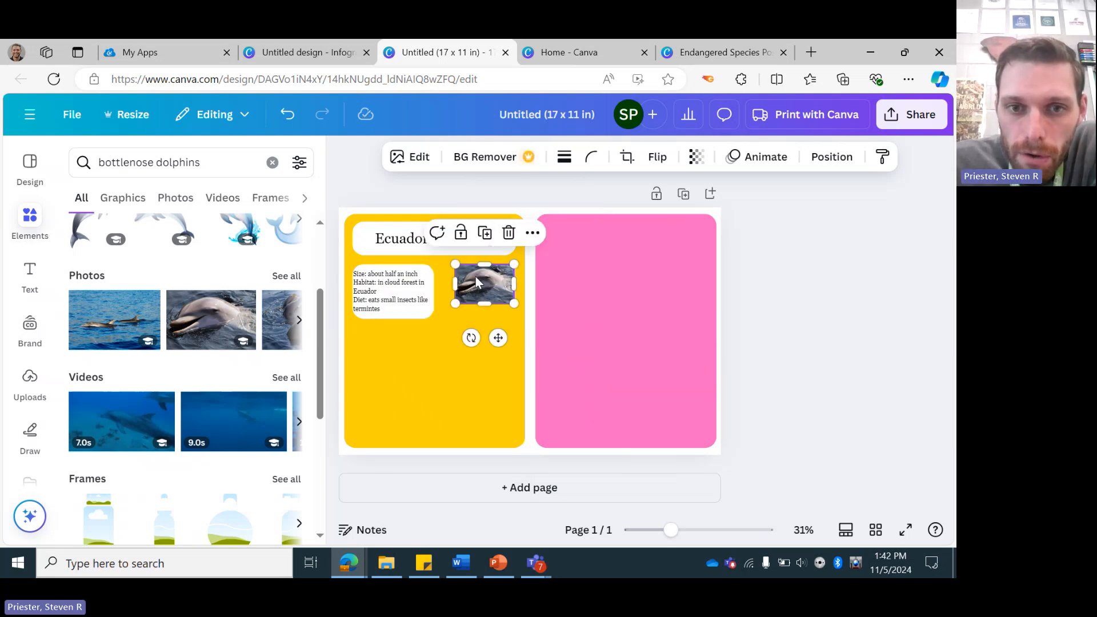
{"action": "left_click", "coordinate": [751, 290]}
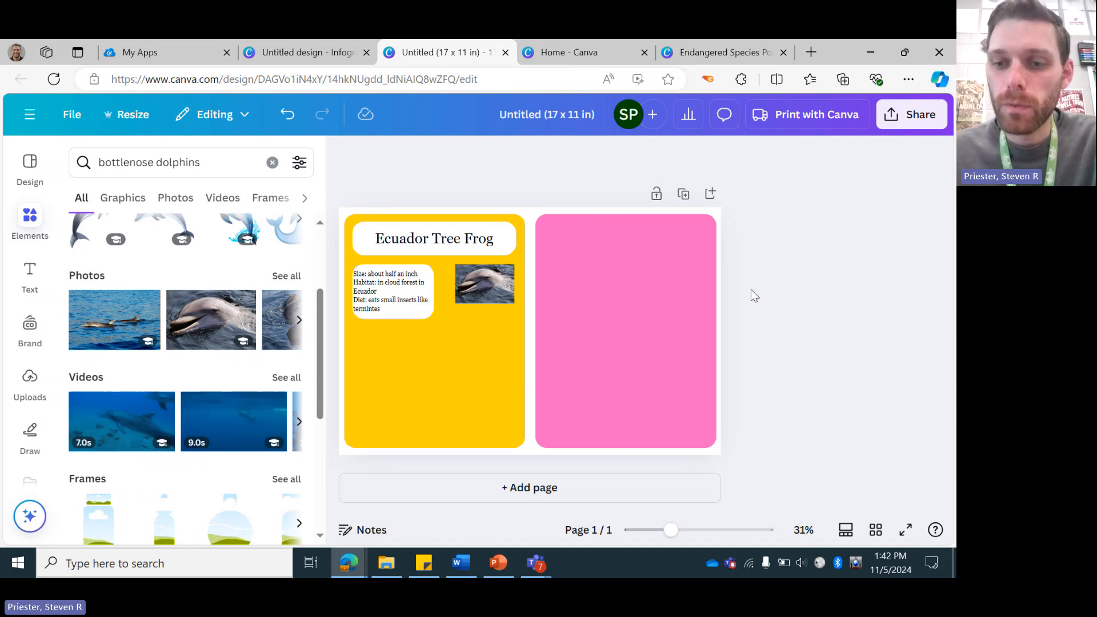